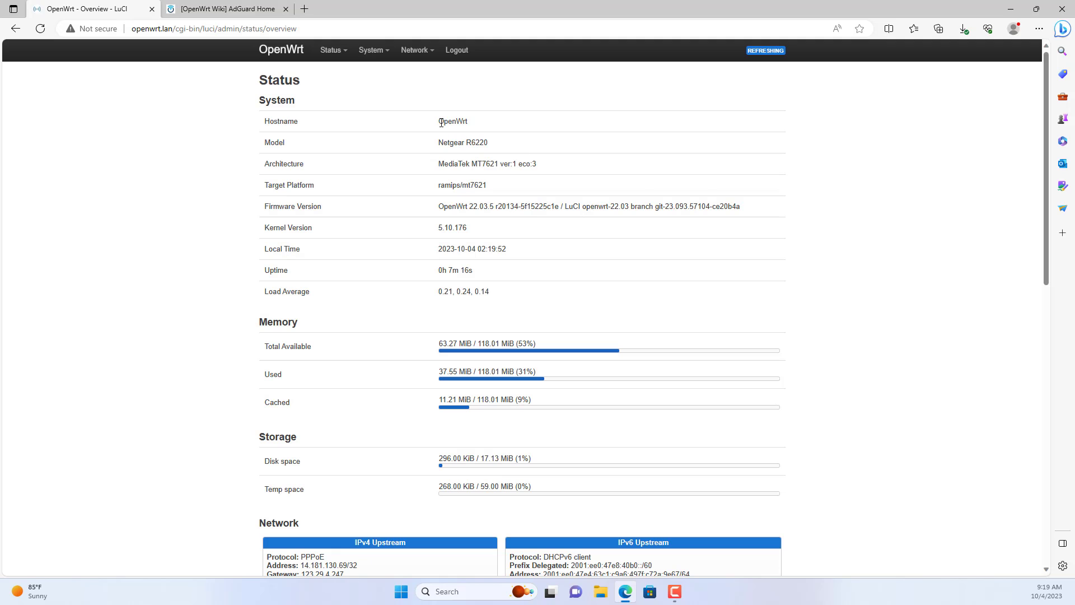
# Highlight the router hostname 'OpenWrt' on the LuCI Status overview.
pyautogui.moveTo(441, 122); pyautogui.dragTo(499, 123)
# Go to System > Software and filter the package list for 'ad'.
pyautogui.click(595, 140)
pyautogui.moveTo(362, 54)
pyautogui.click(373, 102)
pyautogui.click(607, 146)
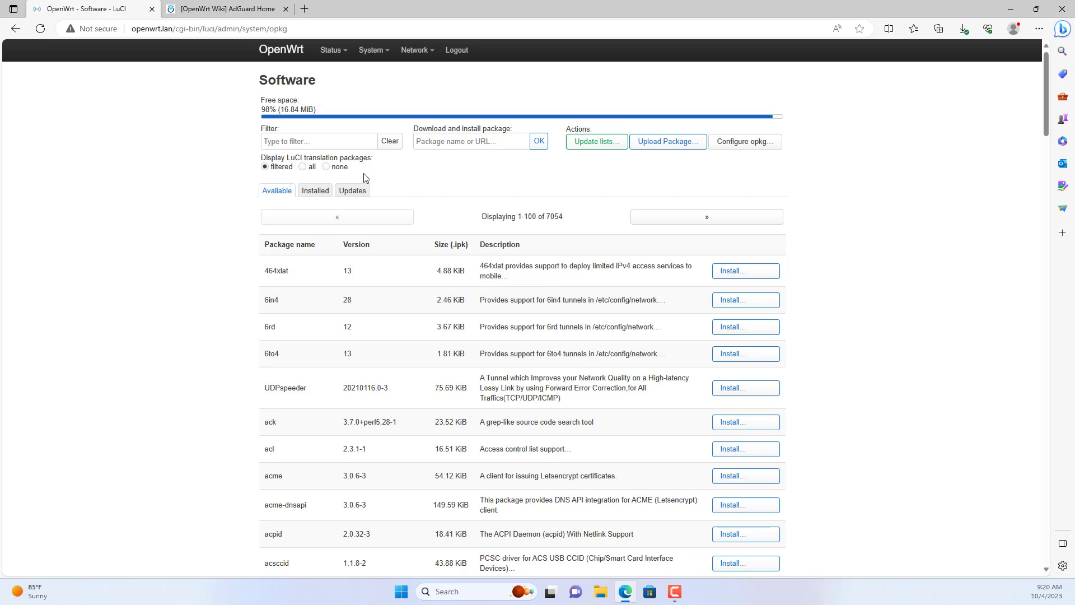
pyautogui.write('adg')
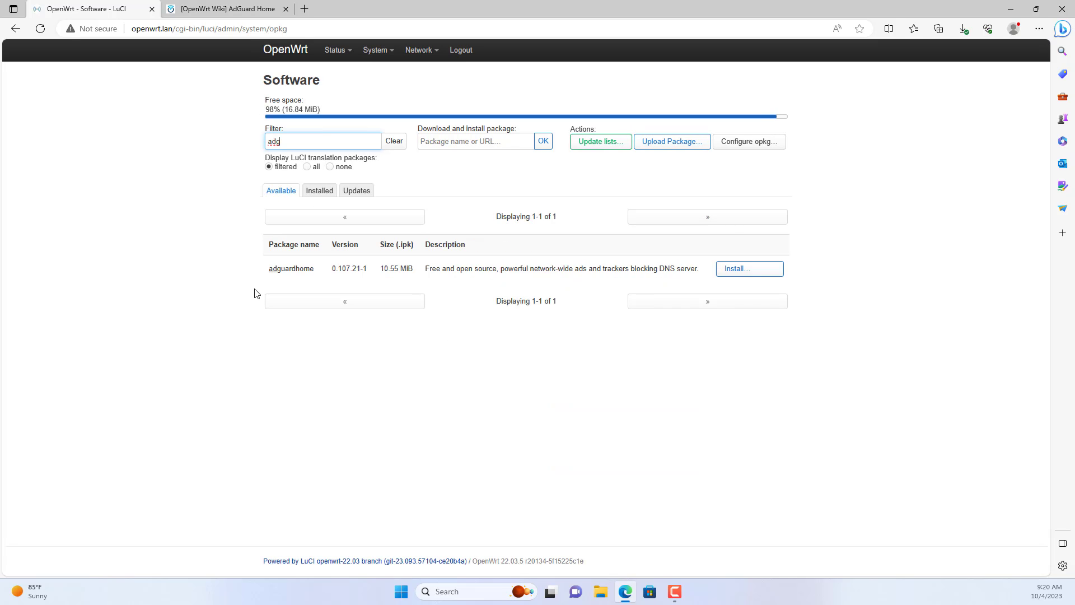
# Install the adguardhome package and confirm it appears on the Installed tab.
pyautogui.moveTo(266, 274); pyautogui.dragTo(311, 275)
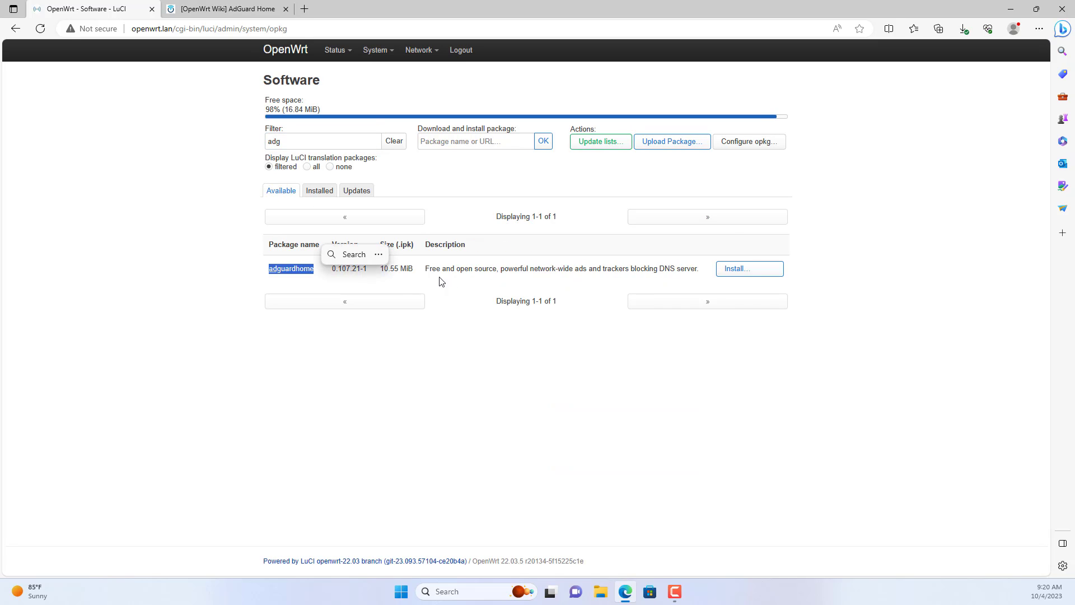
pyautogui.moveTo(426, 268); pyautogui.dragTo(701, 278)
pyautogui.click(693, 283)
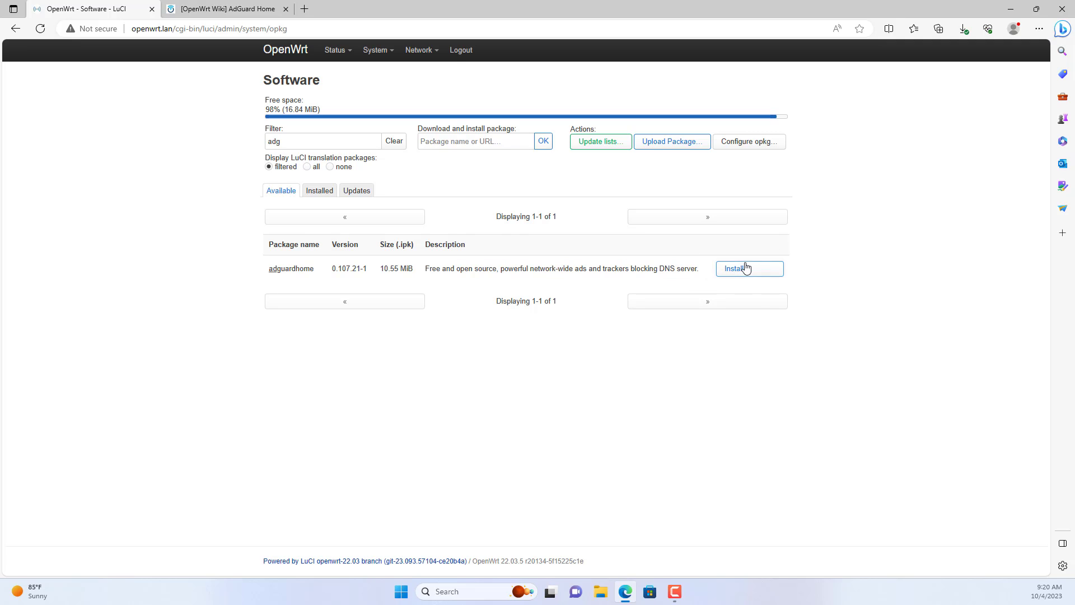
pyautogui.click(738, 268)
pyautogui.click(669, 233)
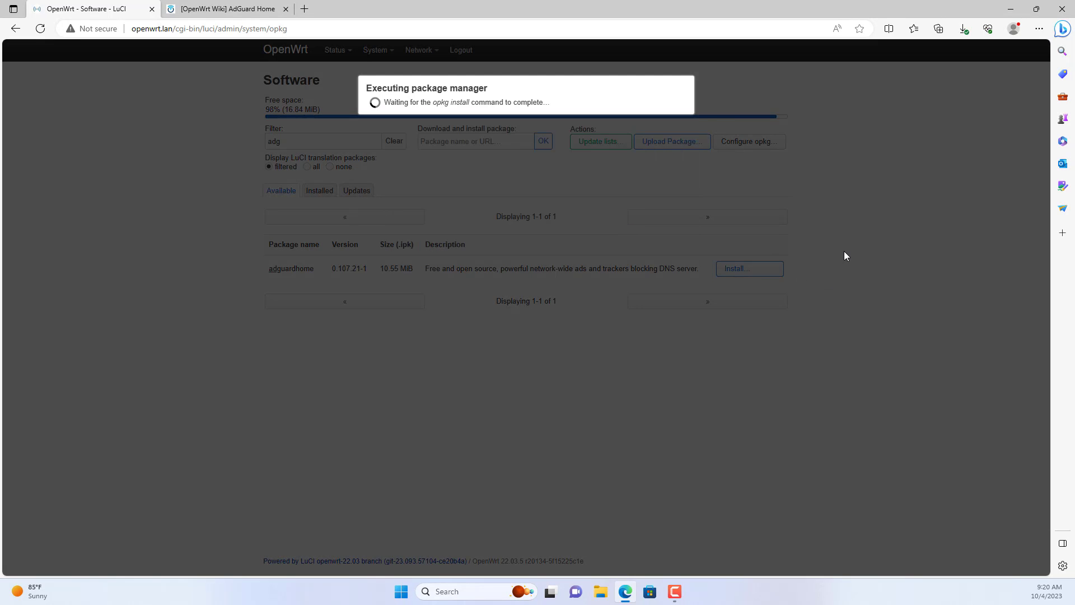
pyautogui.click(315, 191)
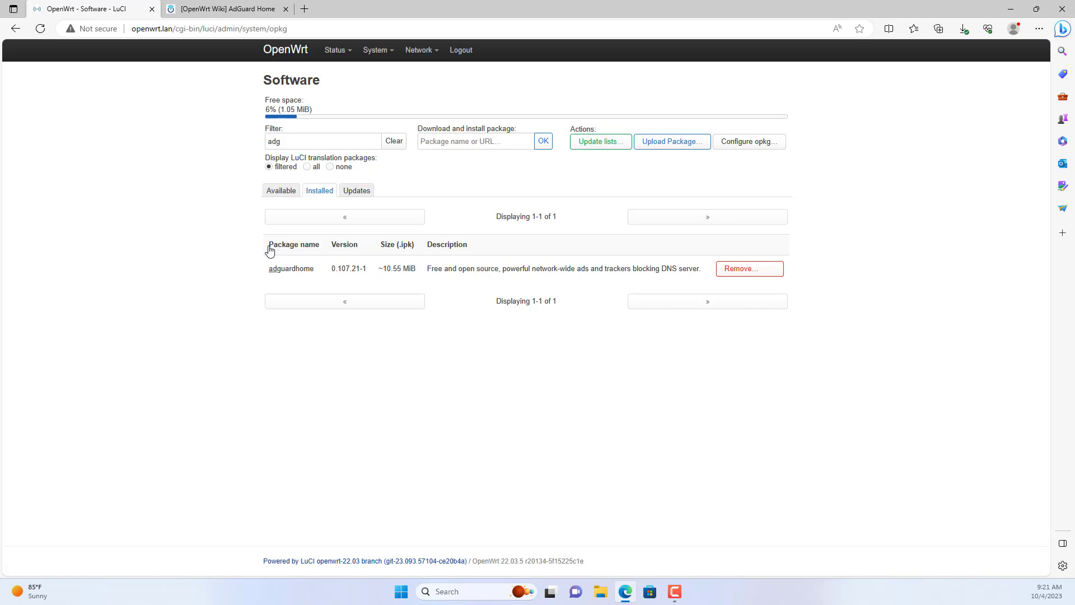
pyautogui.moveTo(269, 270); pyautogui.dragTo(314, 270)
pyautogui.click(300, 365)
# On the AdGuard Home wiki page, review the minimum hardware requirements.
pyautogui.click(229, 9)
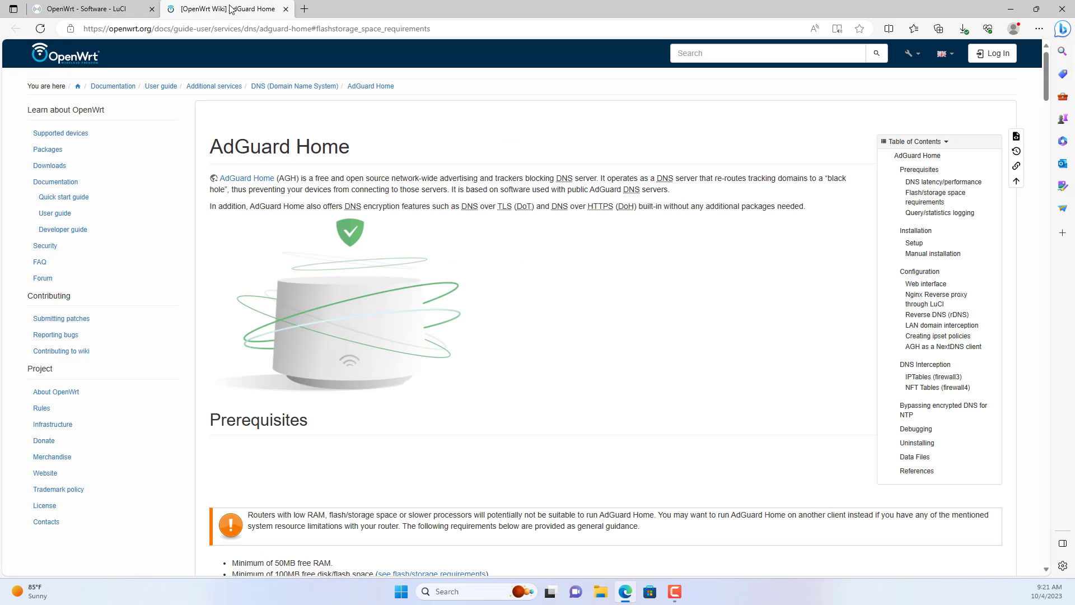
pyautogui.moveTo(225, 147); pyautogui.dragTo(361, 147)
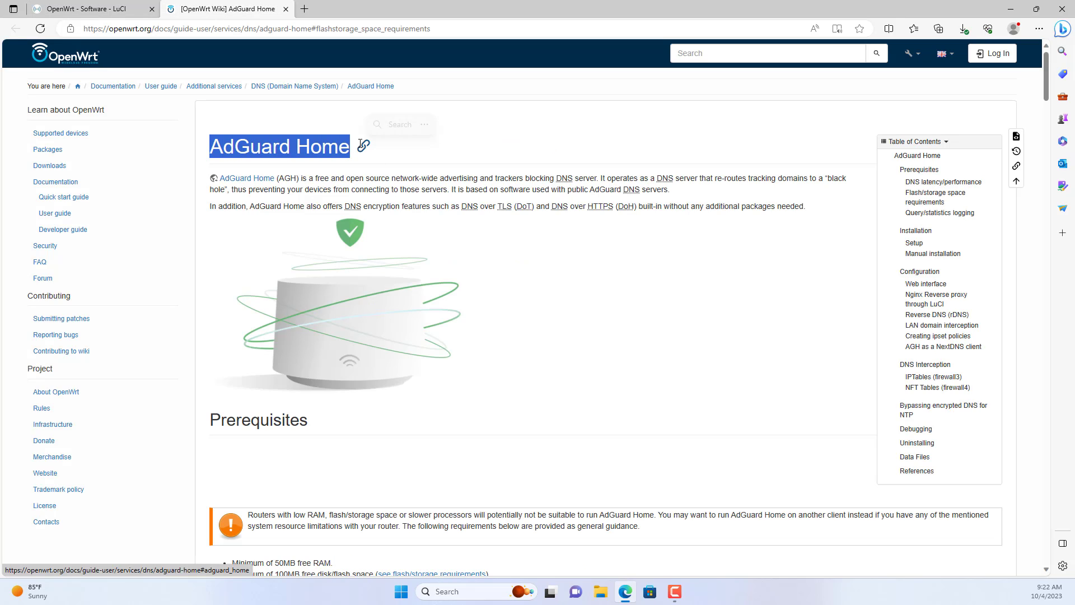
pyautogui.scroll(-5, 593, 308)
pyautogui.scroll(-3, 562, 285)
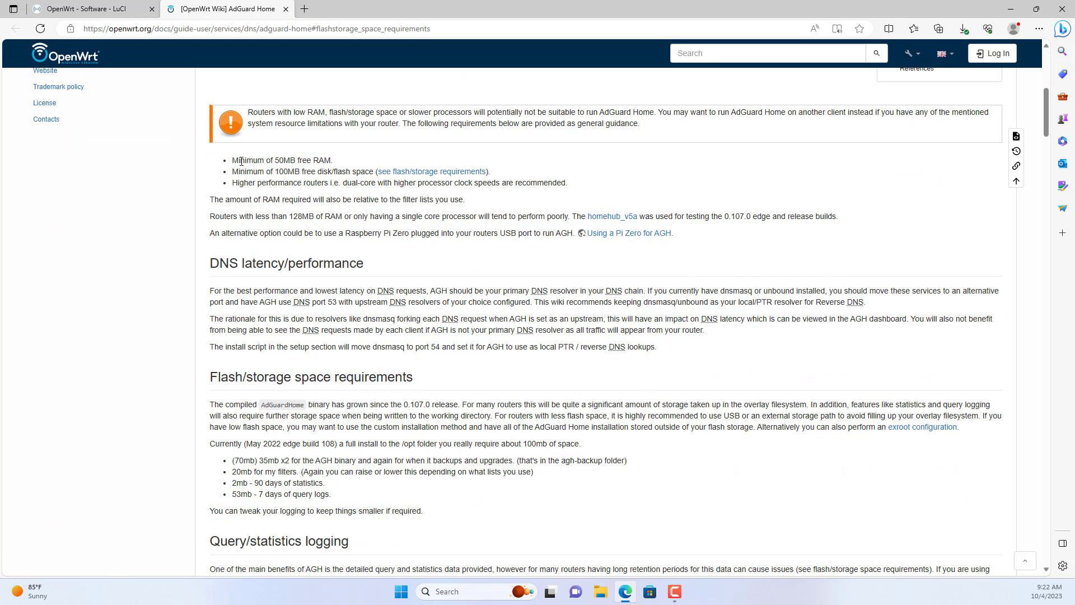
pyautogui.moveTo(234, 159); pyautogui.dragTo(576, 195)
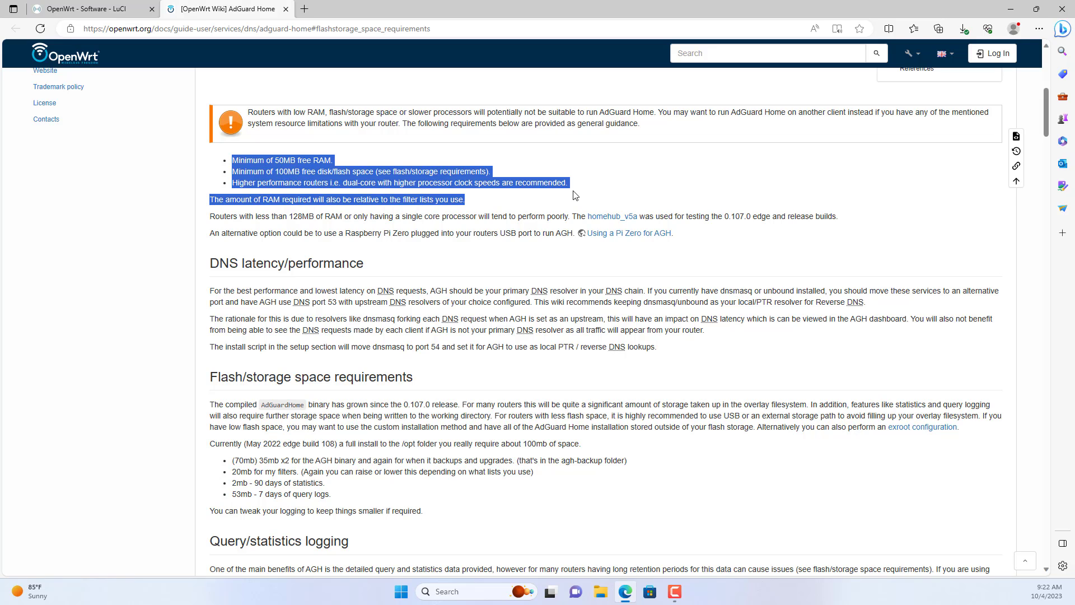
pyautogui.click(627, 377)
# Read the Installation opkg commands and boot note, and check PuTTY's host 192.168.1.1.
pyautogui.scroll(-10, 624, 364)
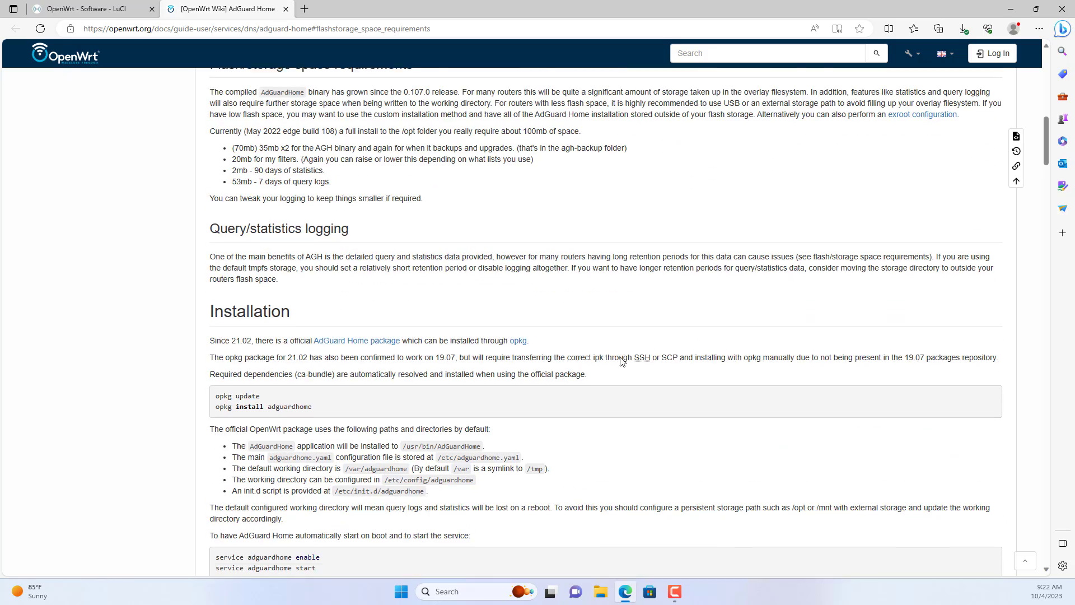
pyautogui.moveTo(211, 141); pyautogui.dragTo(290, 141)
pyautogui.moveTo(218, 230); pyautogui.dragTo(324, 246)
pyautogui.click(324, 246)
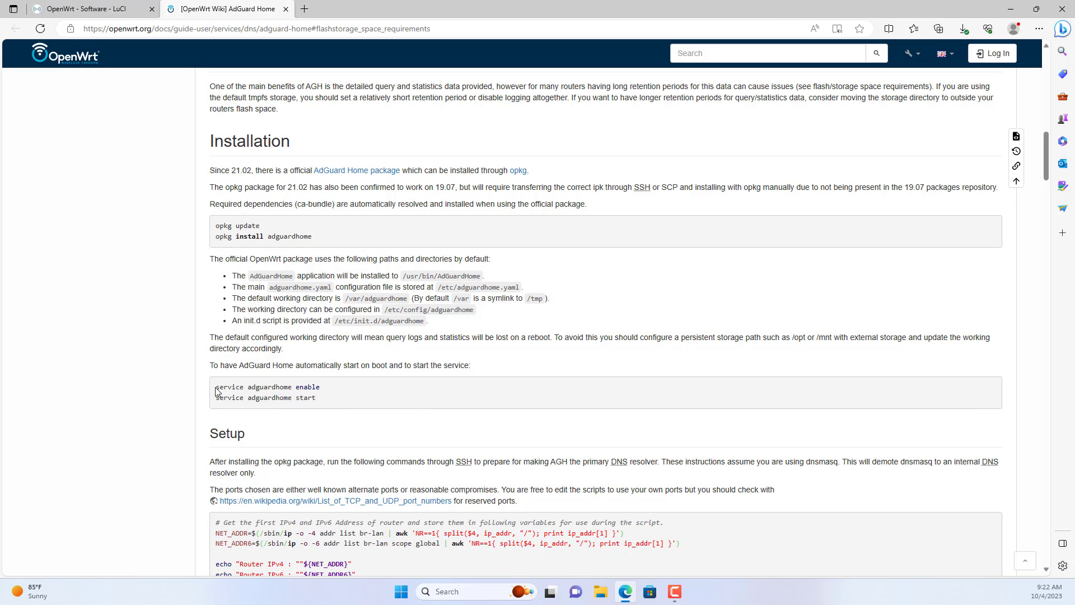
pyautogui.moveTo(212, 367); pyautogui.dragTo(482, 367)
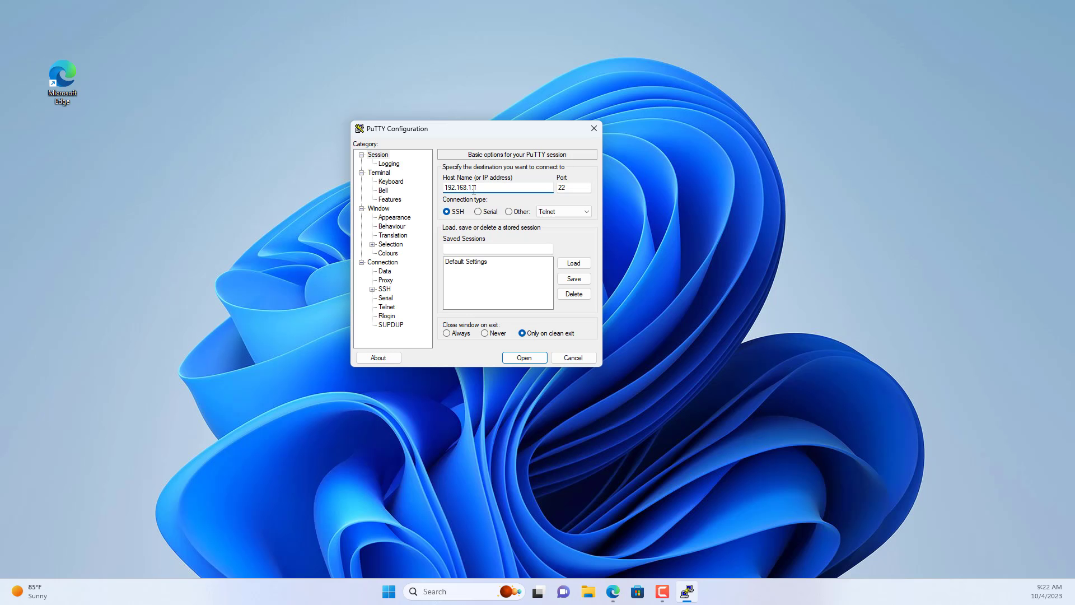
pyautogui.moveTo(474, 190); pyautogui.dragTo(448, 188)
# Connect over SSH to 192.168.1.1, accept the host key, and log in as root.
pyautogui.click(446, 215)
pyautogui.click(512, 358)
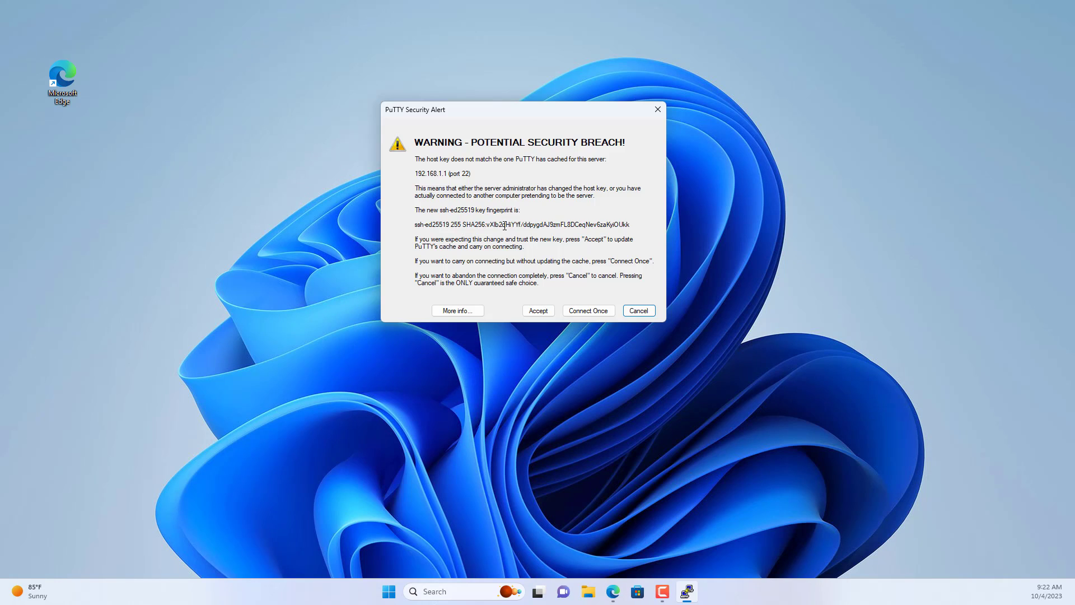
pyautogui.click(536, 311)
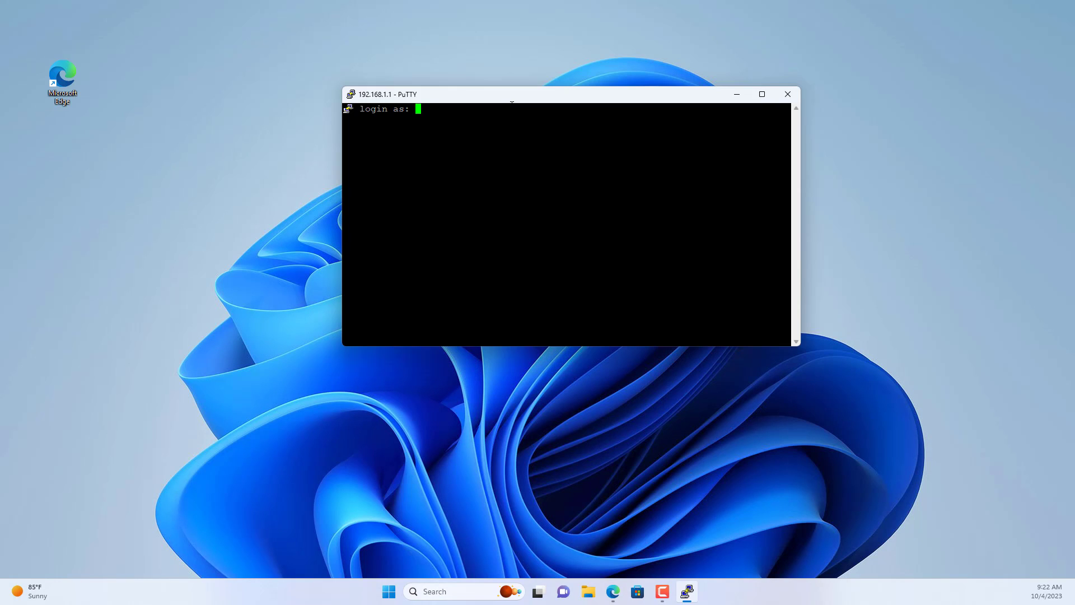
pyautogui.write('root')
pyautogui.press('Return')
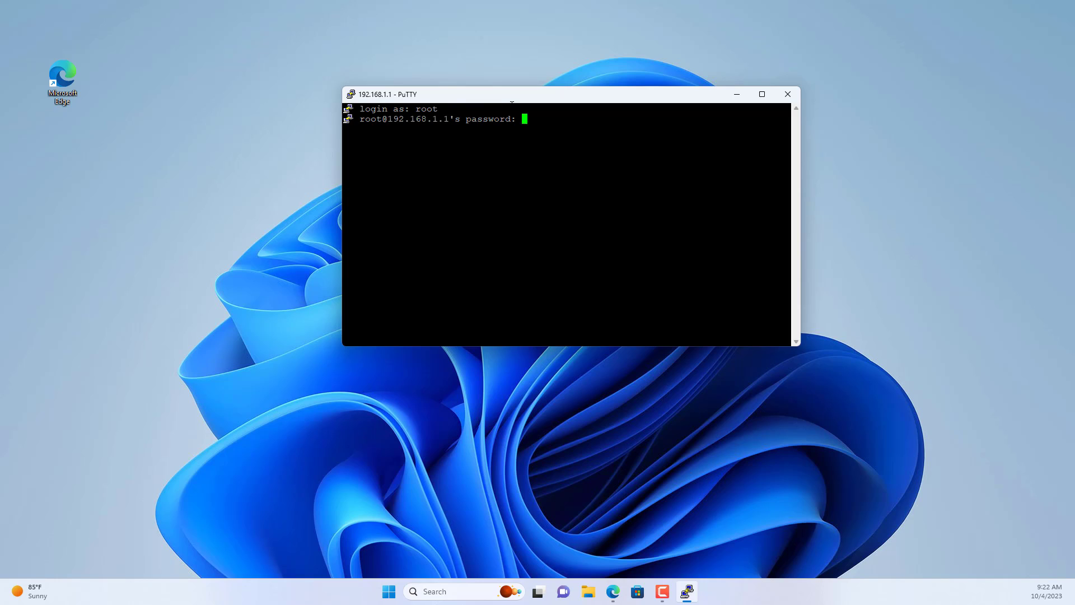
pyautogui.press('Return')
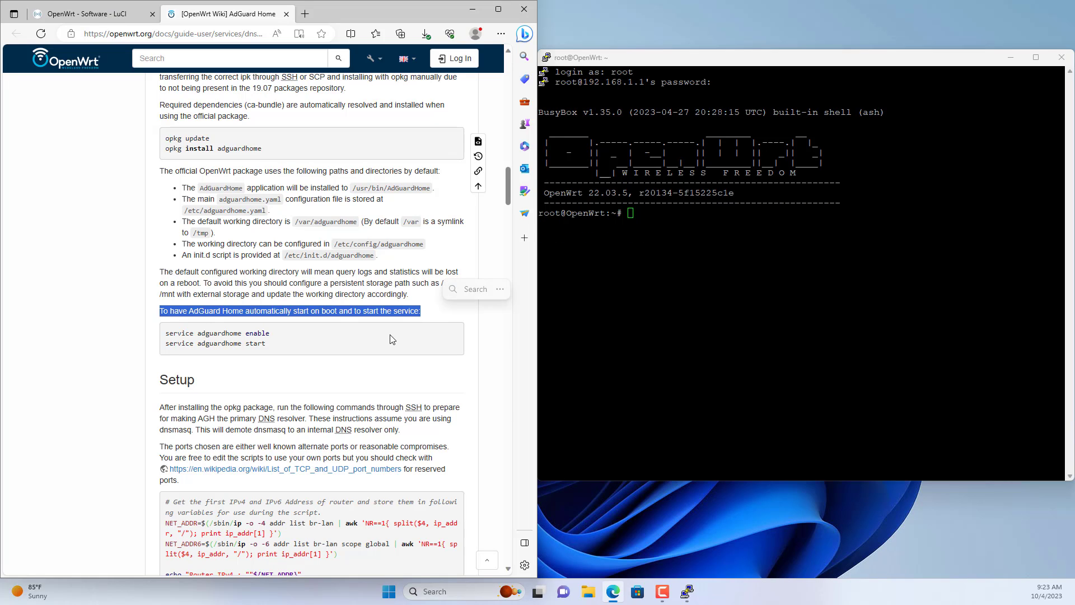
pyautogui.moveTo(283, 336); pyautogui.dragTo(165, 334)
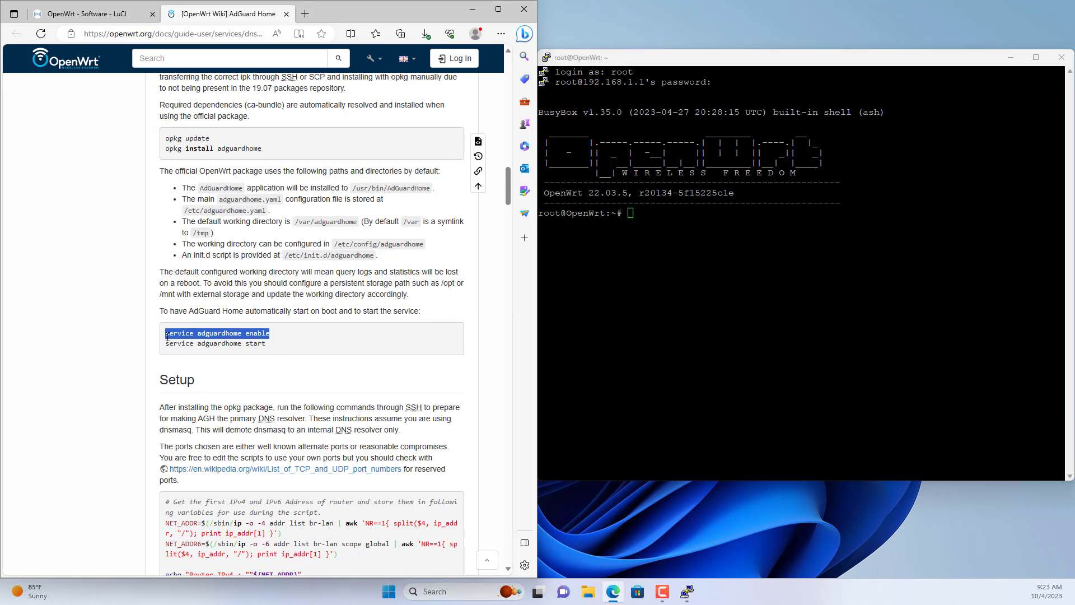
# Copy 'service adguardhome enable' from the wiki and run it in PuTTY.
pyautogui.hotkey('ctrl', 'c')
pyautogui.hotkey('alt', 'Tab')
pyautogui.press('shift+Insert')
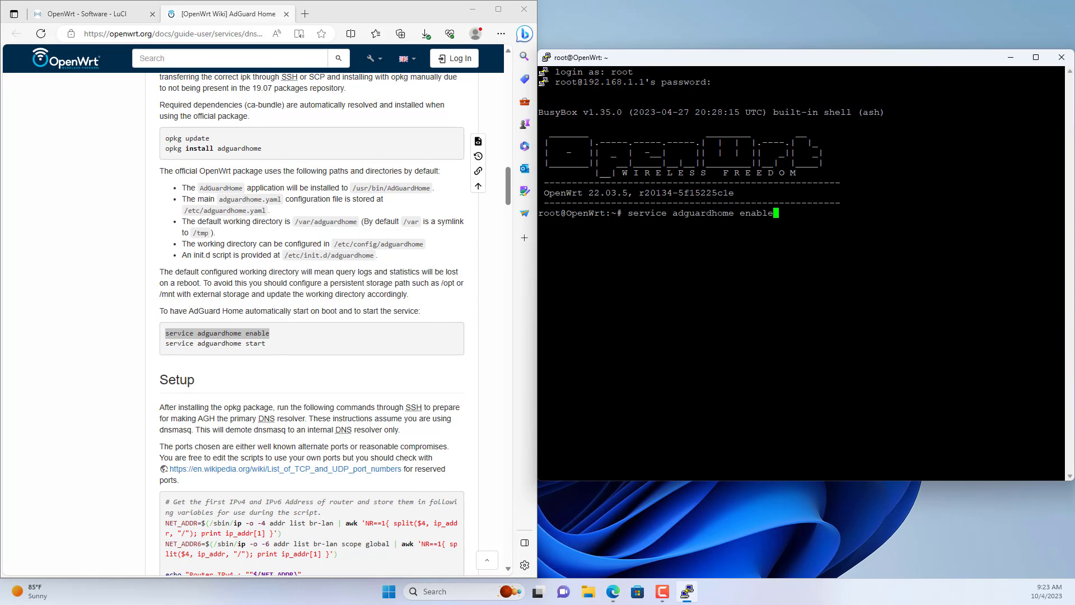
pyautogui.press('Return')
# Copy 'service adguardhome start' from the wiki and run it in PuTTY.
pyautogui.moveTo(285, 349); pyautogui.dragTo(159, 350)
pyautogui.hotkey('ctrl', 'c')
pyautogui.hotkey('alt', 'Tab')
pyautogui.press('shift+Insert')
pyautogui.press('Return')
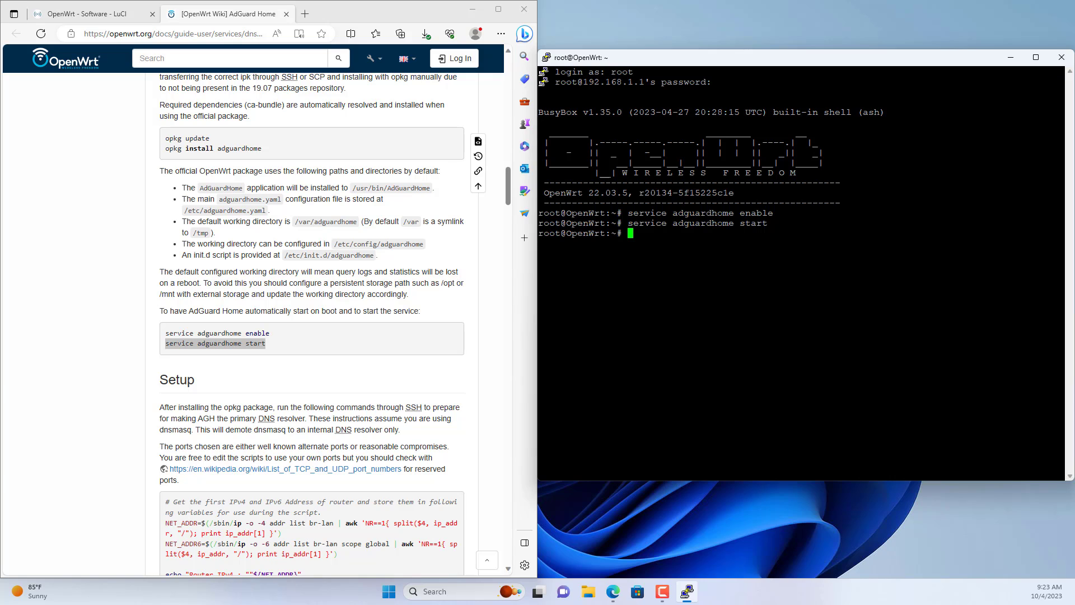
# Clear the PuTTY terminal with the clear command.
pyautogui.press('Return')
pyautogui.press('Return')
pyautogui.write('clear')
pyautogui.press('Return')
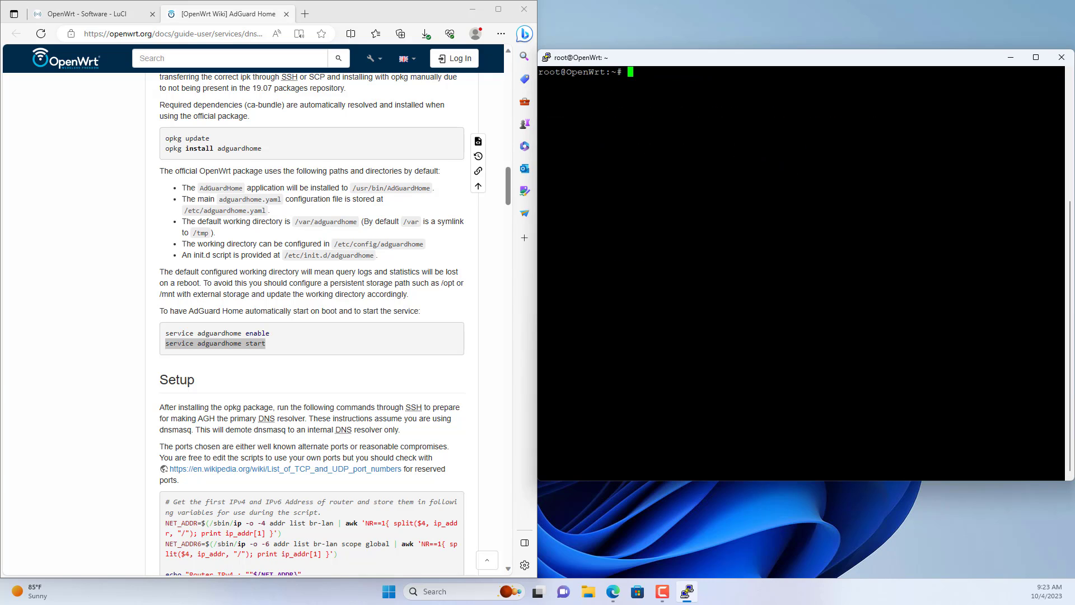
pyautogui.press('Return')
pyautogui.press('Return')
pyautogui.press('Return')
# Paste the wiki's dnsmasq setup script into PuTTY, run uci commit dhcp, and clear.
pyautogui.moveTo(503, 183); pyautogui.dragTo(510, 208)
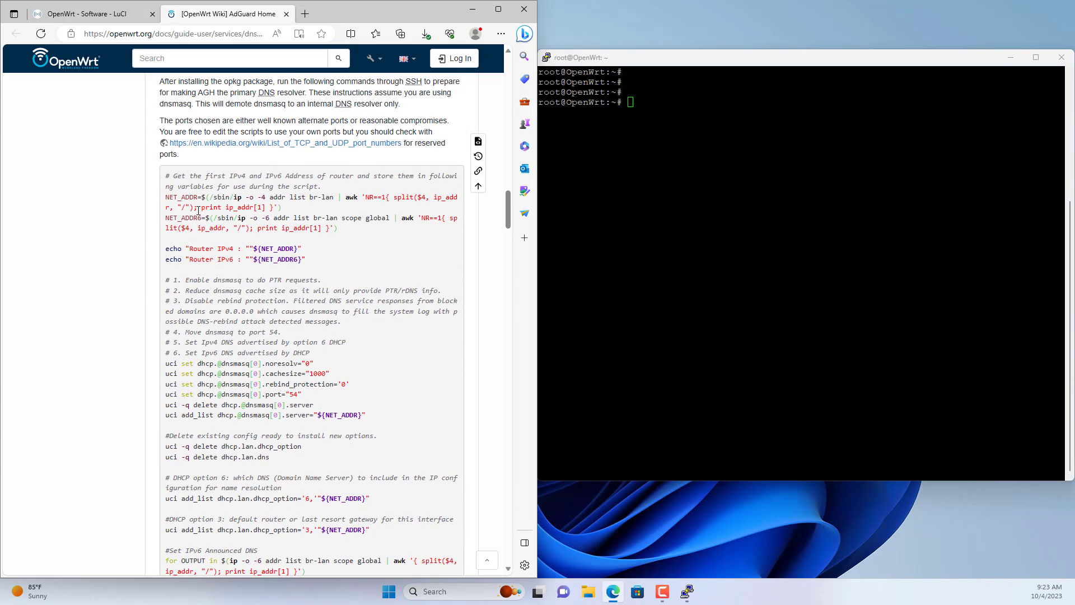
pyautogui.moveTo(167, 198); pyautogui.dragTo(332, 482)
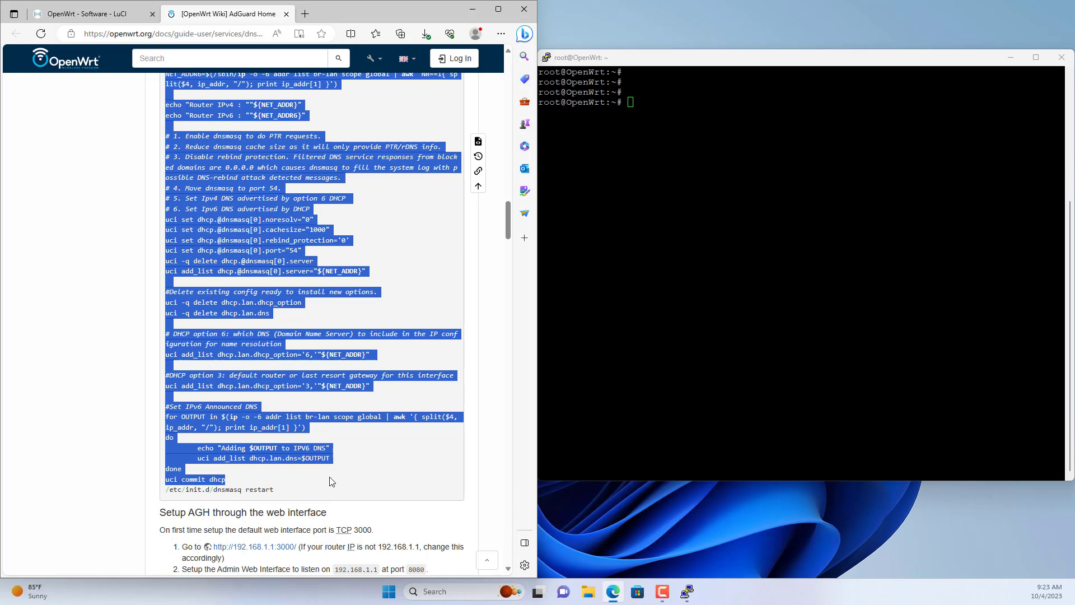
pyautogui.rightClick(312, 458)
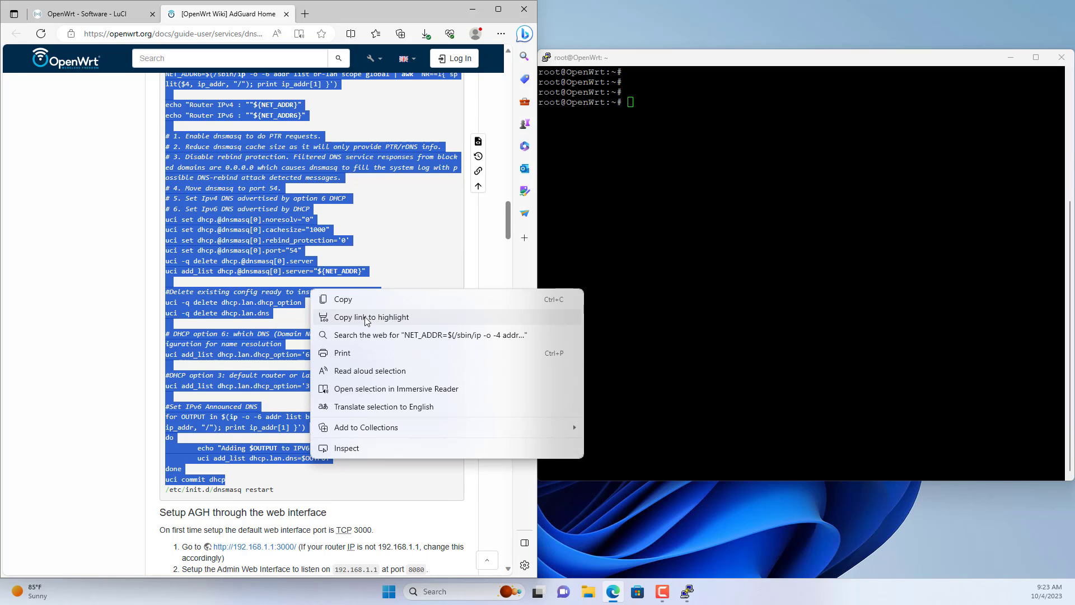
pyautogui.click(342, 299)
pyautogui.click(783, 280)
pyautogui.rightClick(784, 280)
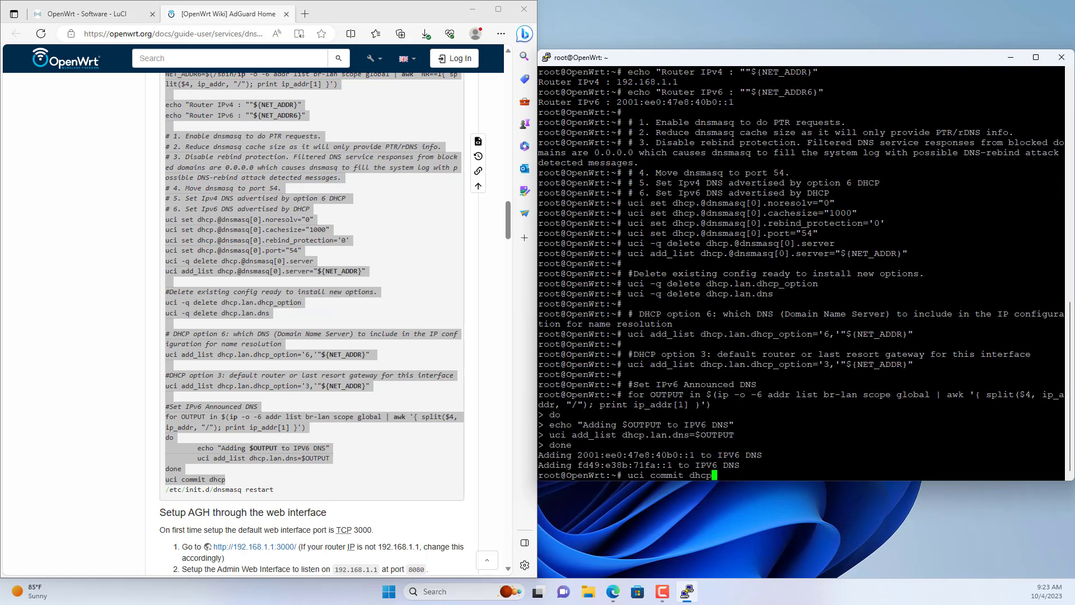
pyautogui.press('Return')
pyautogui.write('clear')
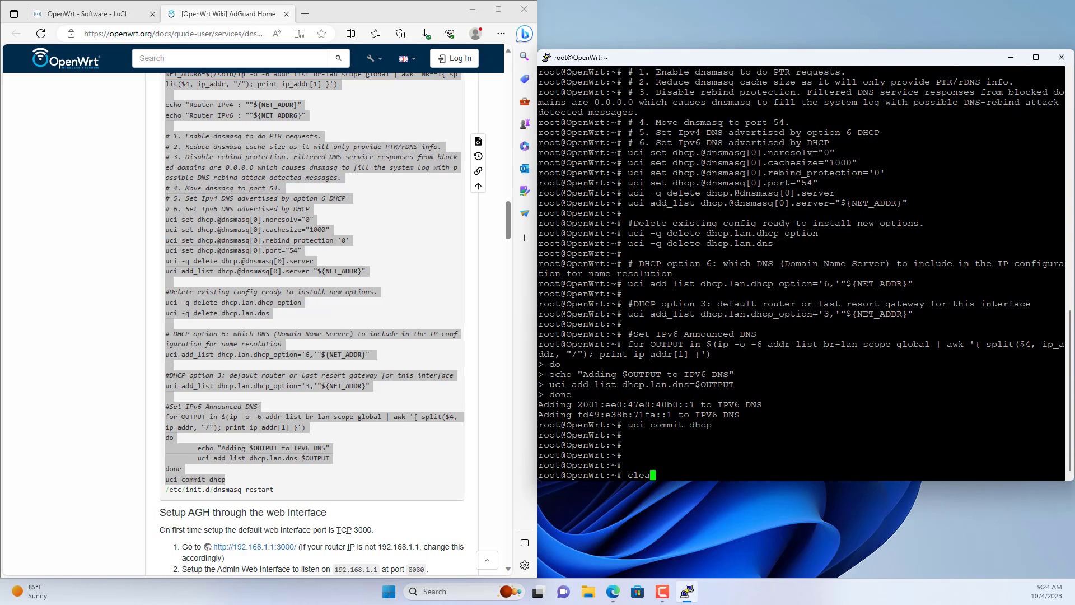
pyautogui.press('Return')
pyautogui.press('Return')
# Copy and run /etc/init.d/dnsmasq restart on the router.
pyautogui.press('Return')
pyautogui.press('Return')
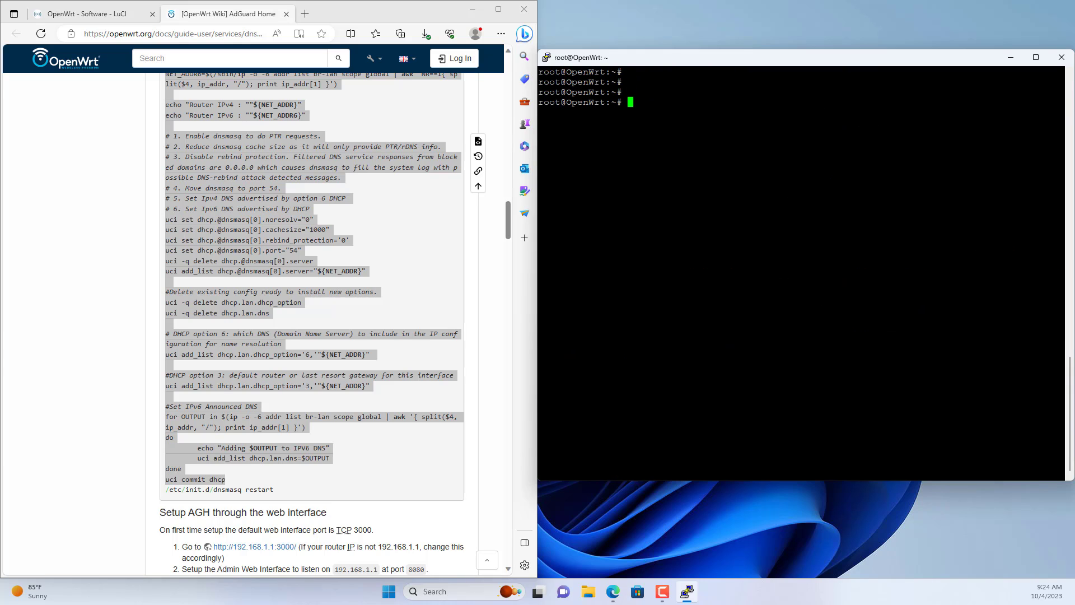
pyautogui.moveTo(168, 491); pyautogui.dragTo(306, 495)
pyautogui.hotkey('ctrl', 'c')
pyautogui.click(728, 252)
pyautogui.rightClick(728, 252)
pyautogui.press('Return')
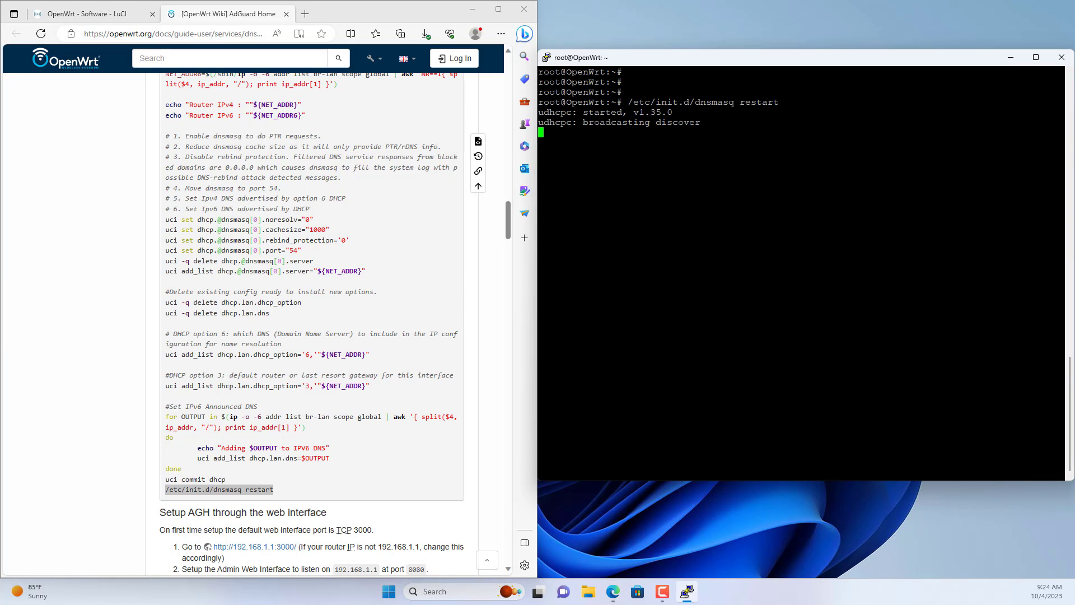
pyautogui.click(498, 9)
pyautogui.scroll(9, 709, 277)
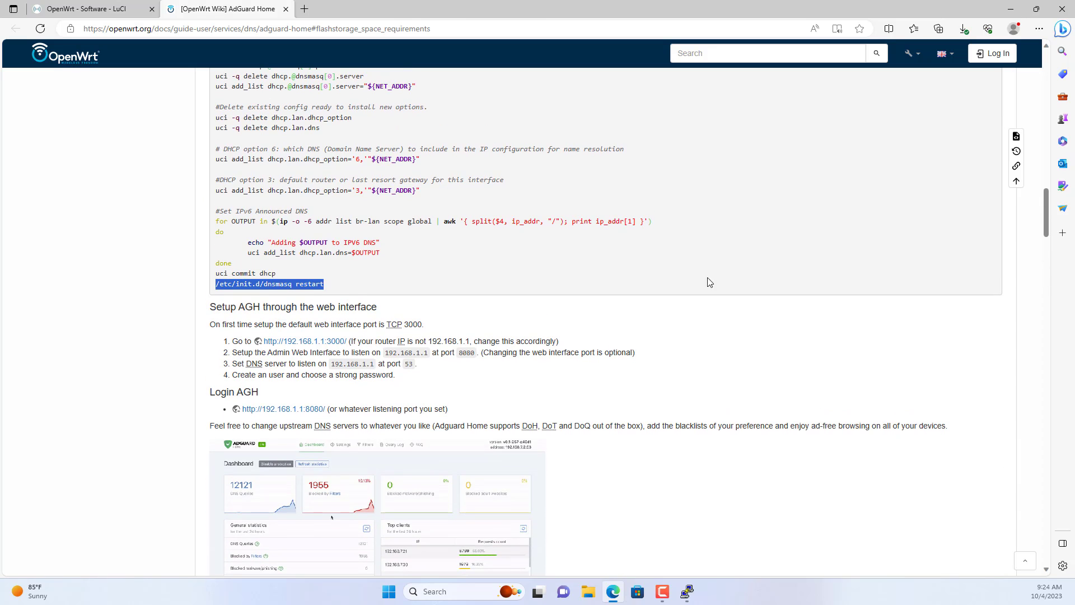
pyautogui.moveTo(213, 306); pyautogui.dragTo(386, 325)
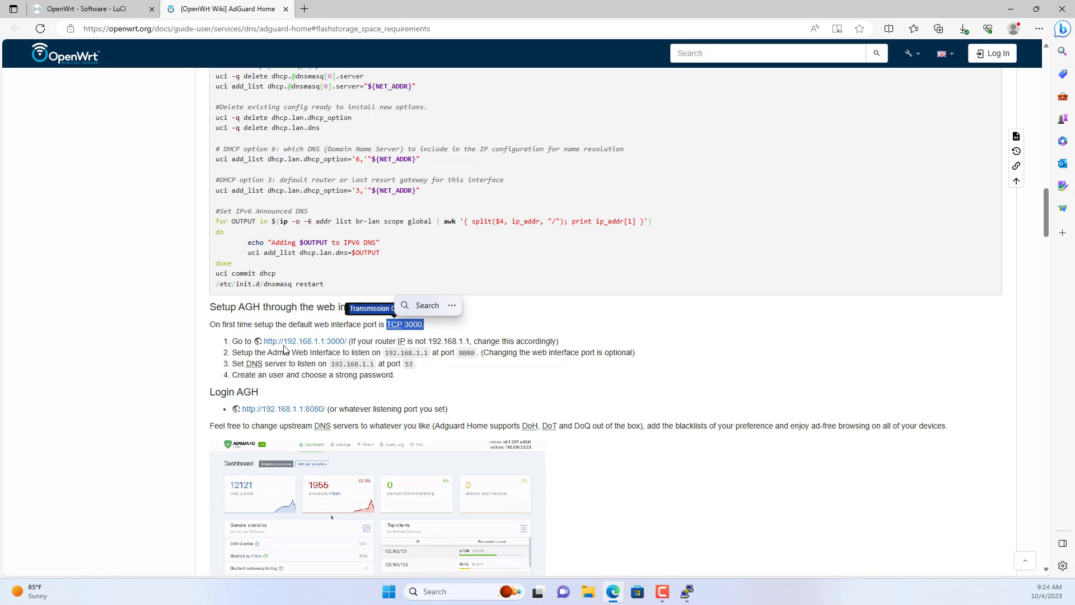
pyautogui.middleClick(312, 345)
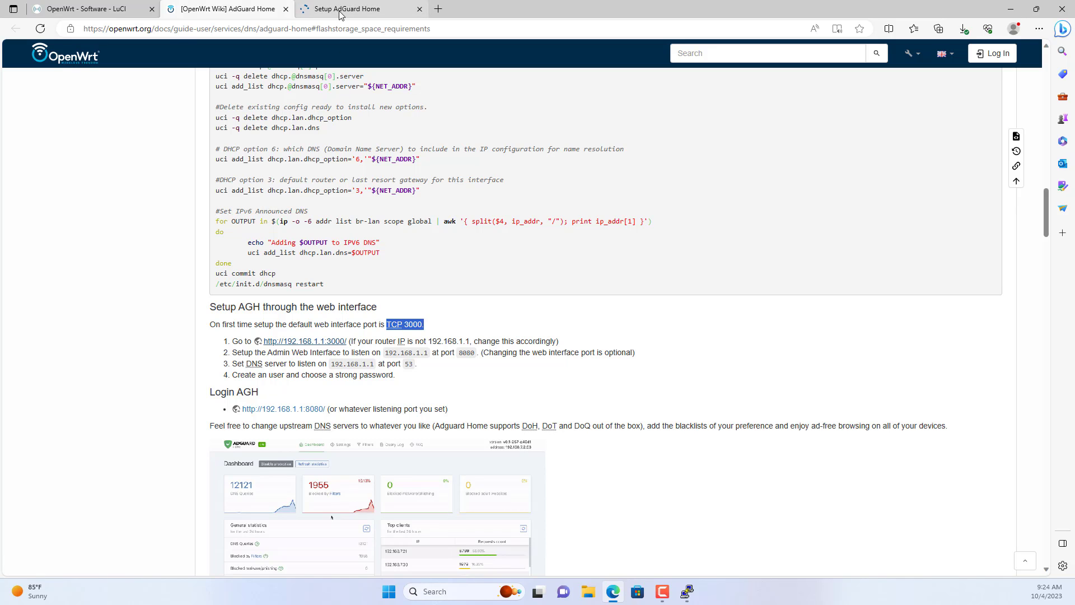
pyautogui.click(340, 12)
pyautogui.moveTo(231, 29); pyautogui.dragTo(134, 29)
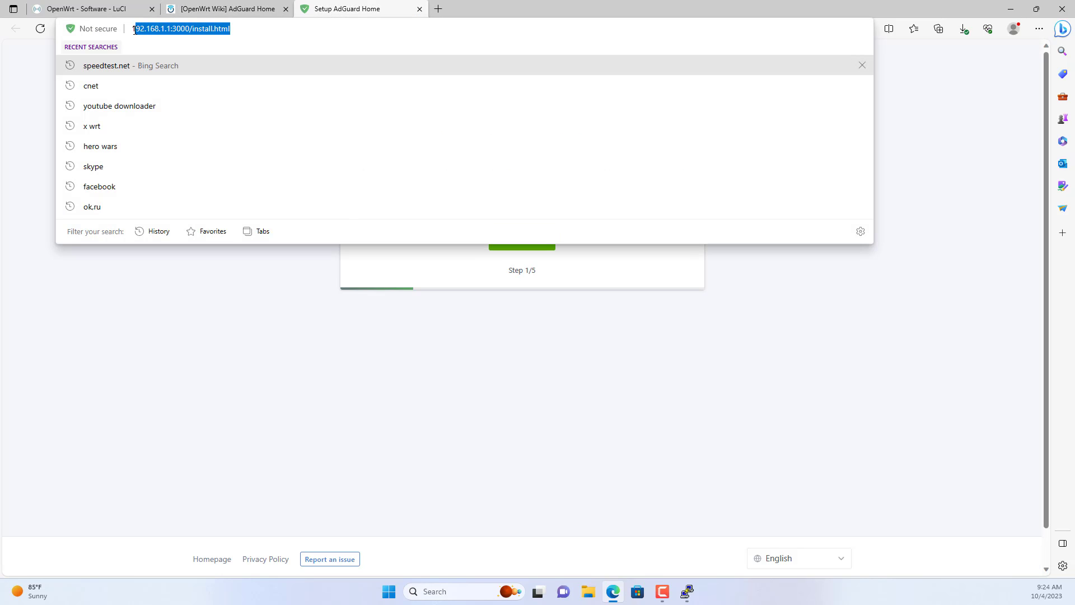
pyautogui.click(182, 316)
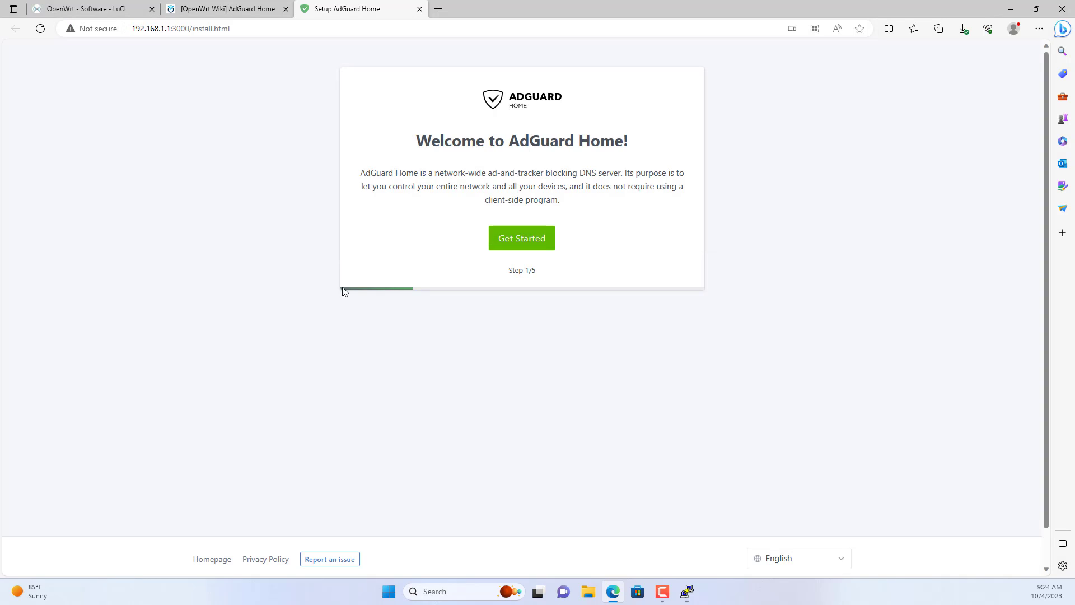
pyautogui.click(522, 239)
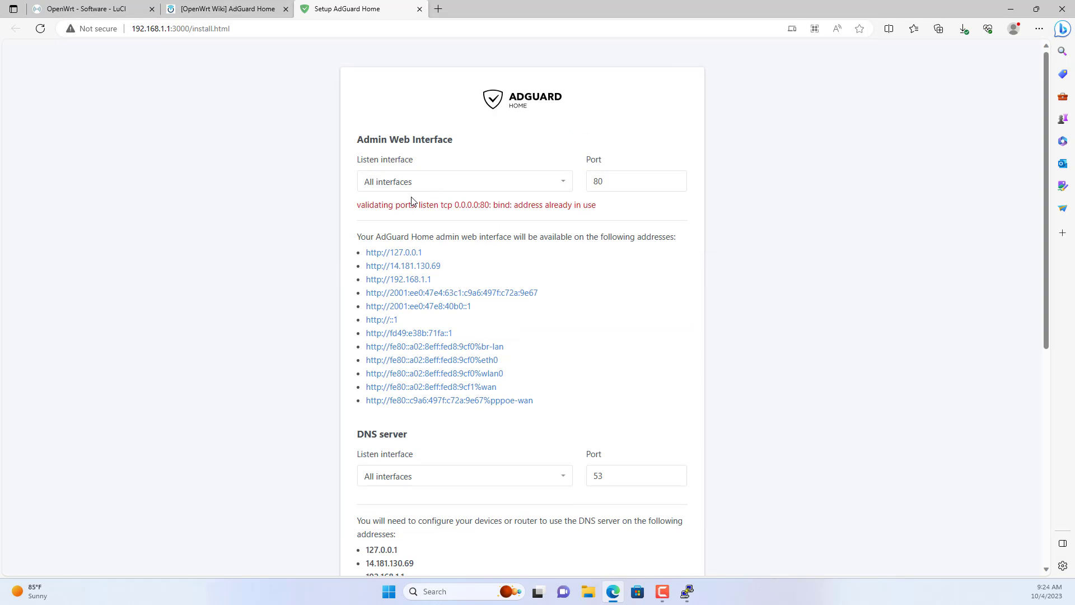
# Change the admin port from 80 to 8080 and set both listen interfaces to br-lan - 192.168.1.1.
pyautogui.moveTo(478, 204); pyautogui.dragTo(602, 206)
pyautogui.click(610, 163)
pyautogui.click(617, 180)
pyautogui.write('80')
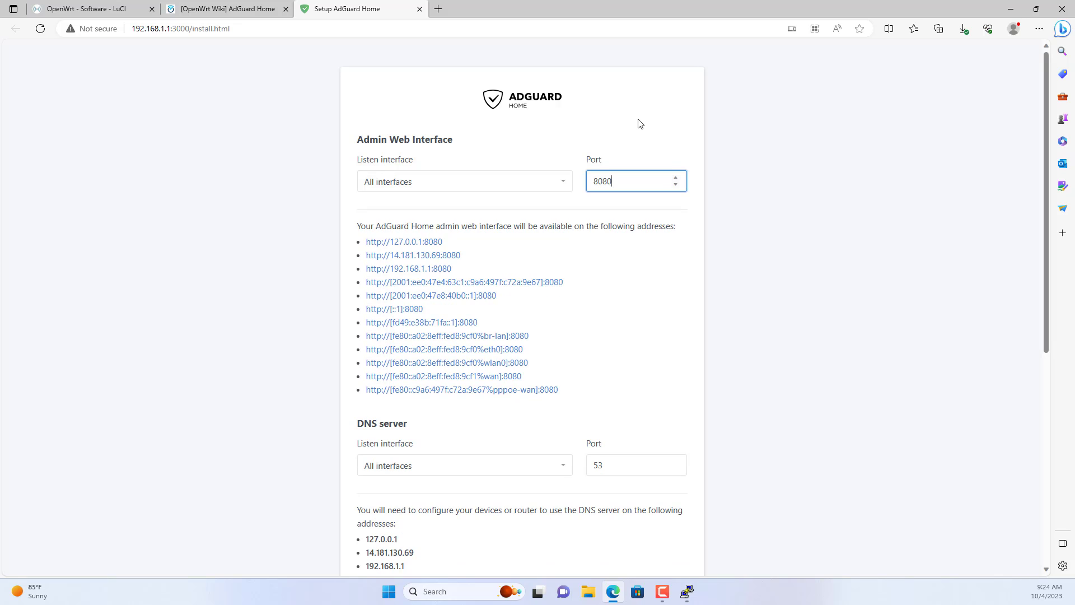
pyautogui.click(513, 185)
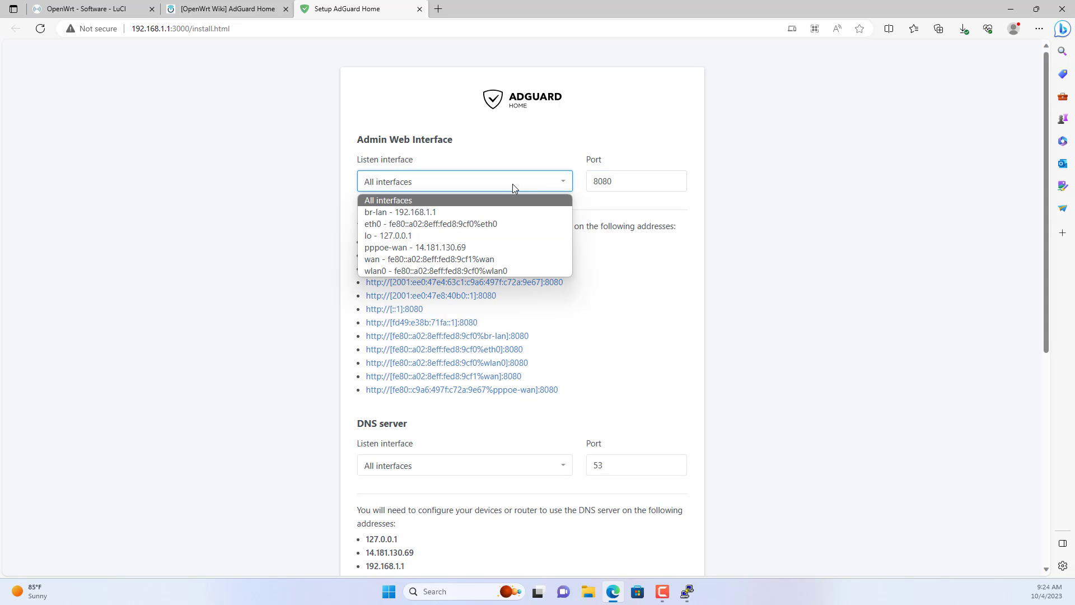
pyautogui.click(456, 214)
pyautogui.scroll(-2, 501, 256)
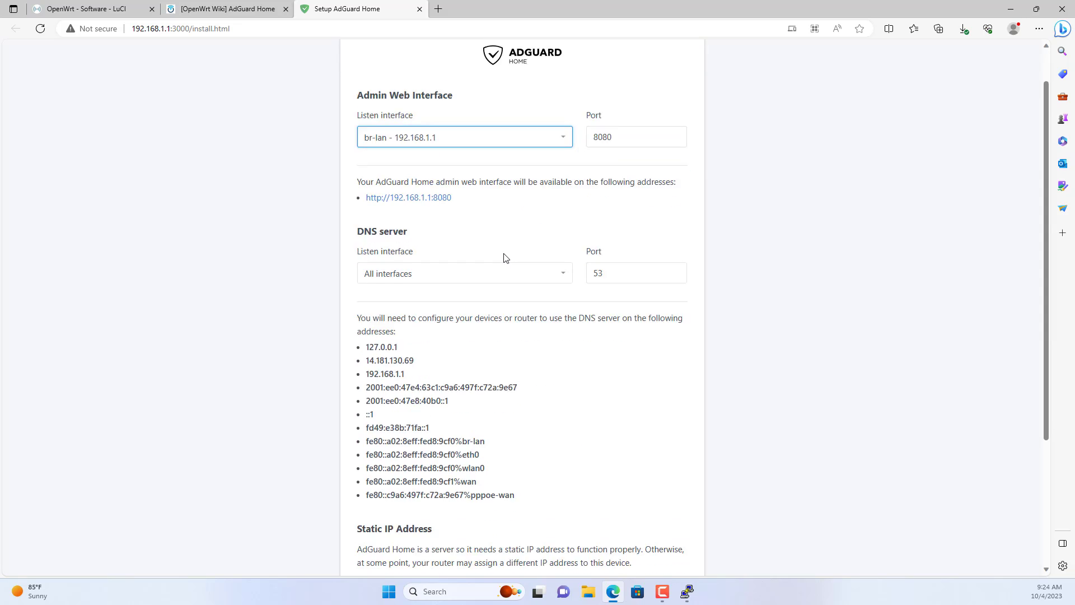
pyautogui.click(480, 236)
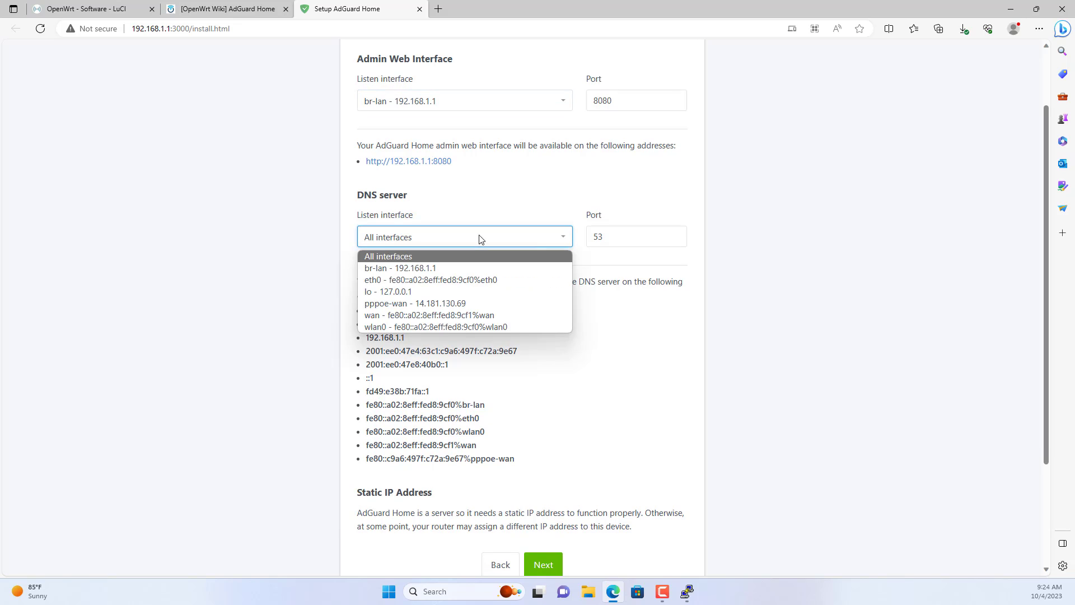
pyautogui.click(466, 267)
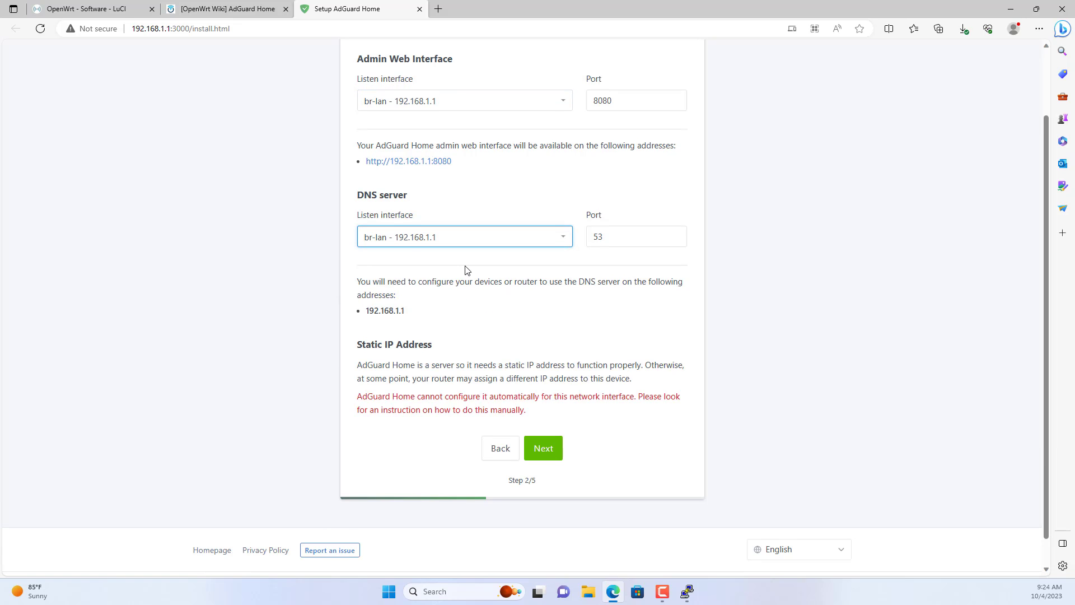
pyautogui.click(542, 456)
# Create the admin account with a username and matching password and confirmation.
pyautogui.click(420, 230)
pyautogui.write('netvn')
pyautogui.press('Tab')
pyautogui.hotkey('ctrl', 'v')
pyautogui.press('Tab')
pyautogui.hotkey('ctrl', 'v')
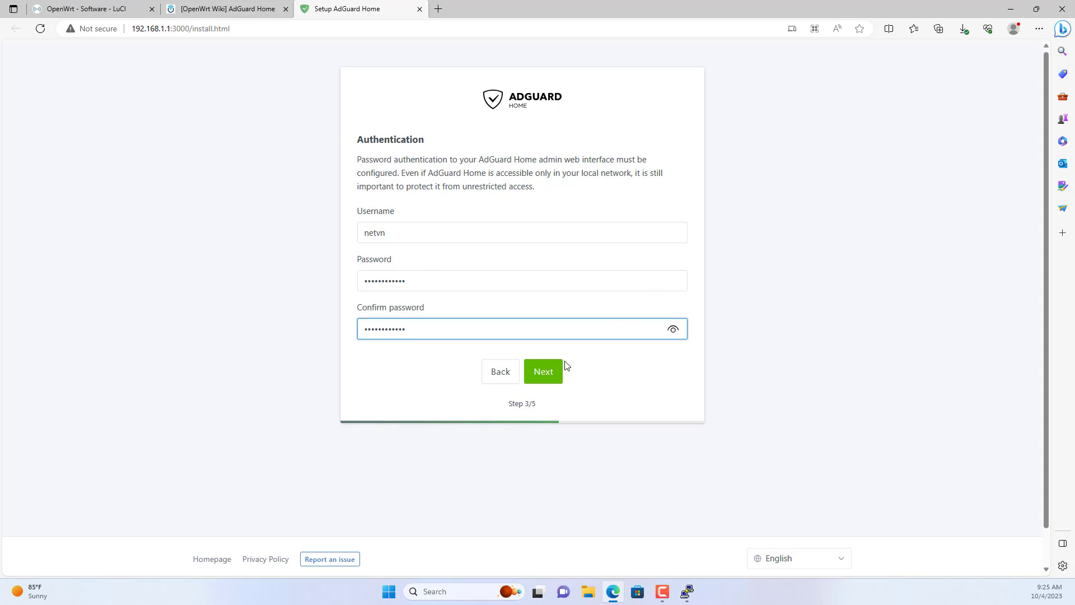
pyautogui.click(545, 375)
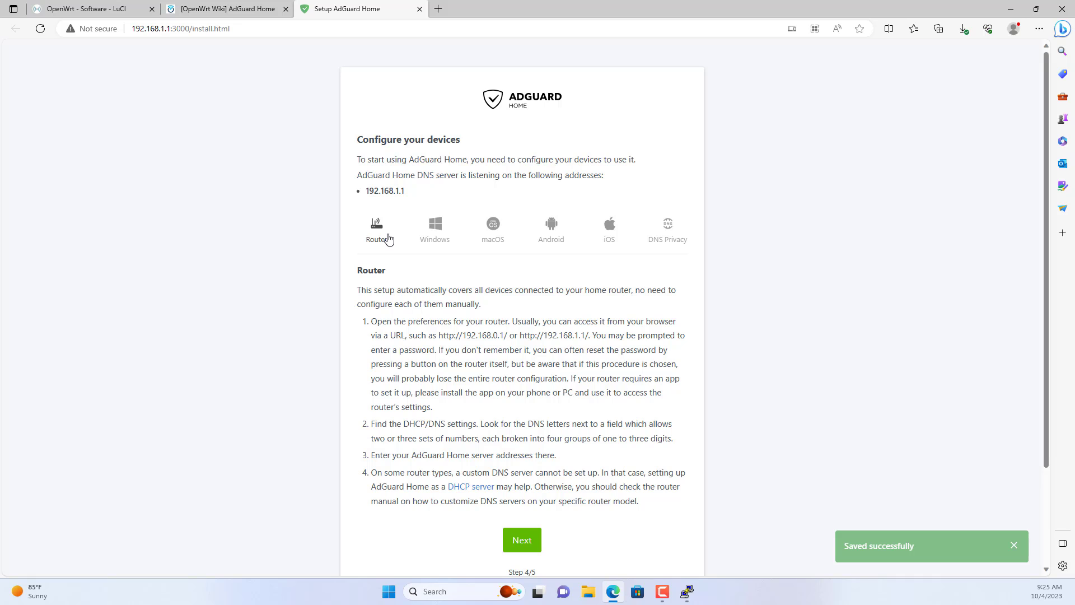
# Finish the Configure your devices step and open the dashboard login.
pyautogui.scroll(-3, 576, 388)
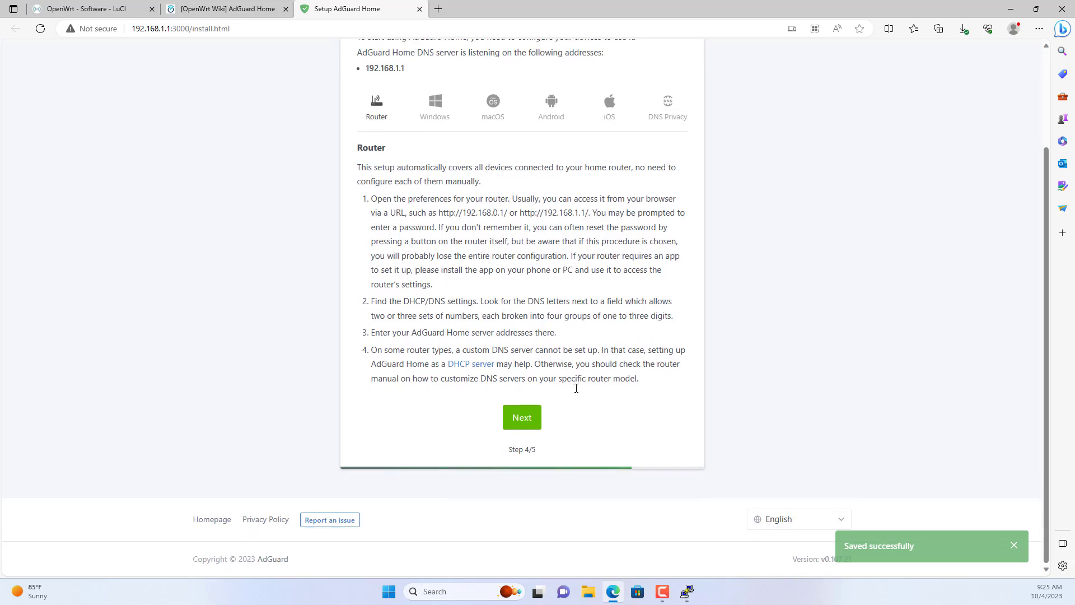
pyautogui.click(516, 425)
pyautogui.click(521, 215)
# Sign in at 192.168.1.1:8080 with the admin username and password.
pyautogui.write('netvn')
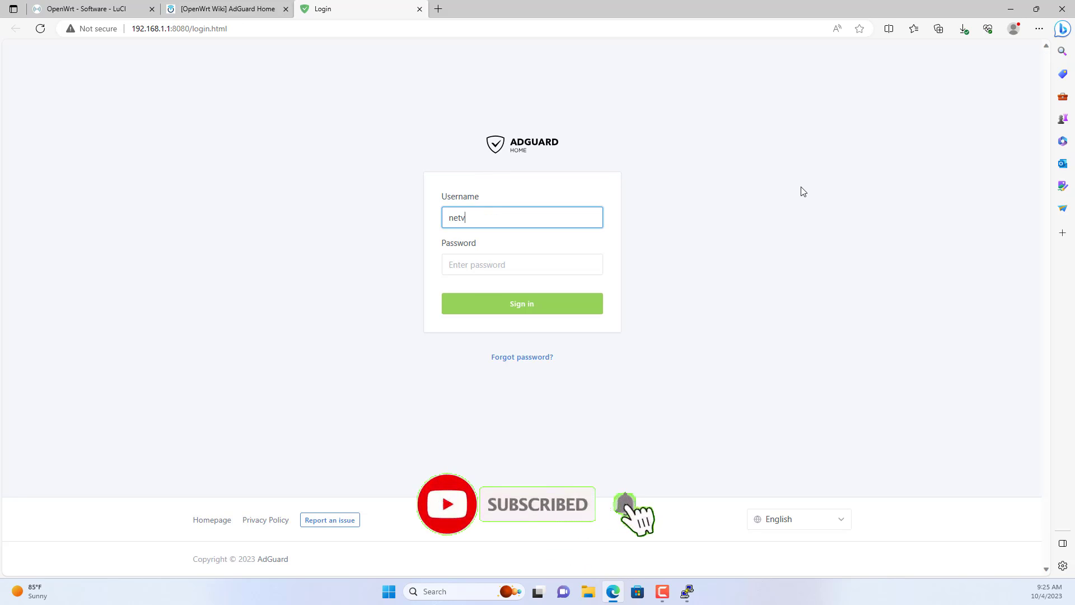
pyautogui.press('Tab')
pyautogui.write('************')
pyautogui.press('Return')
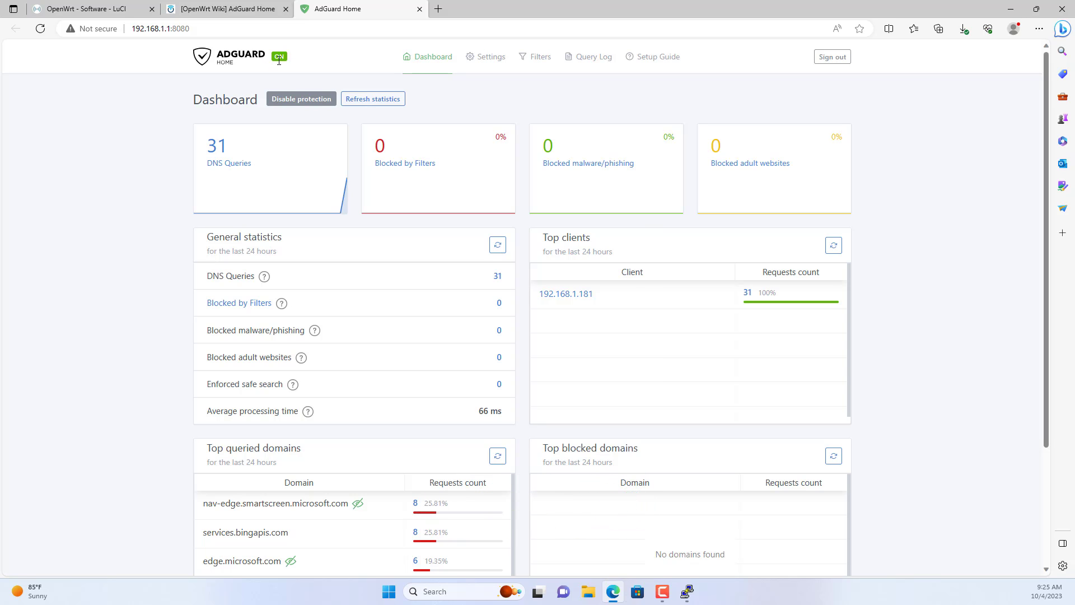
pyautogui.click(438, 9)
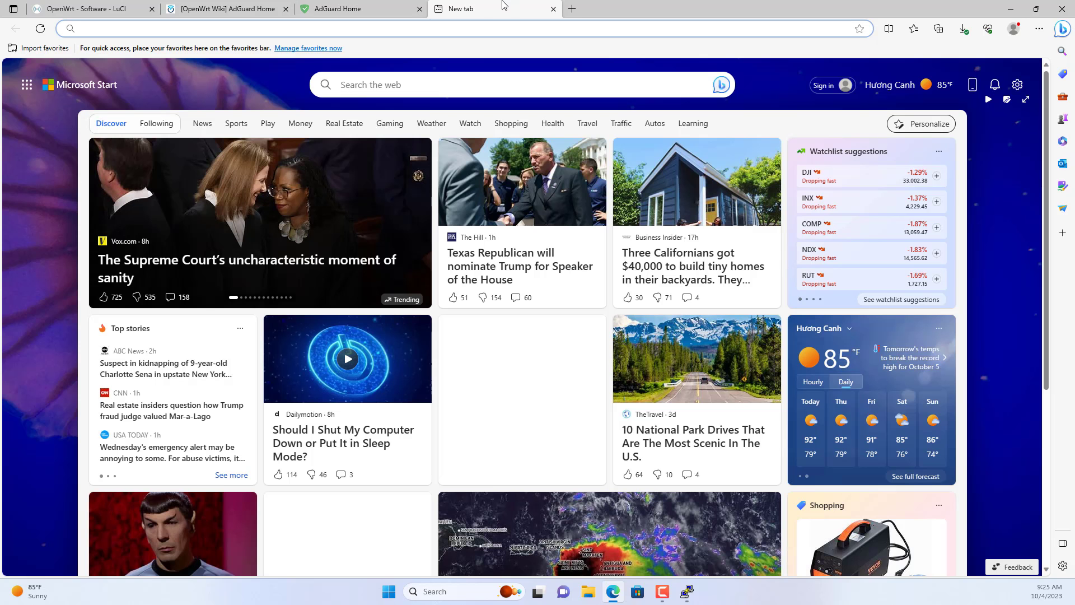
# Load speedtest.net in a new Edge tab from the 'spe' address-bar suggestion.
pyautogui.write('speedtest.net')
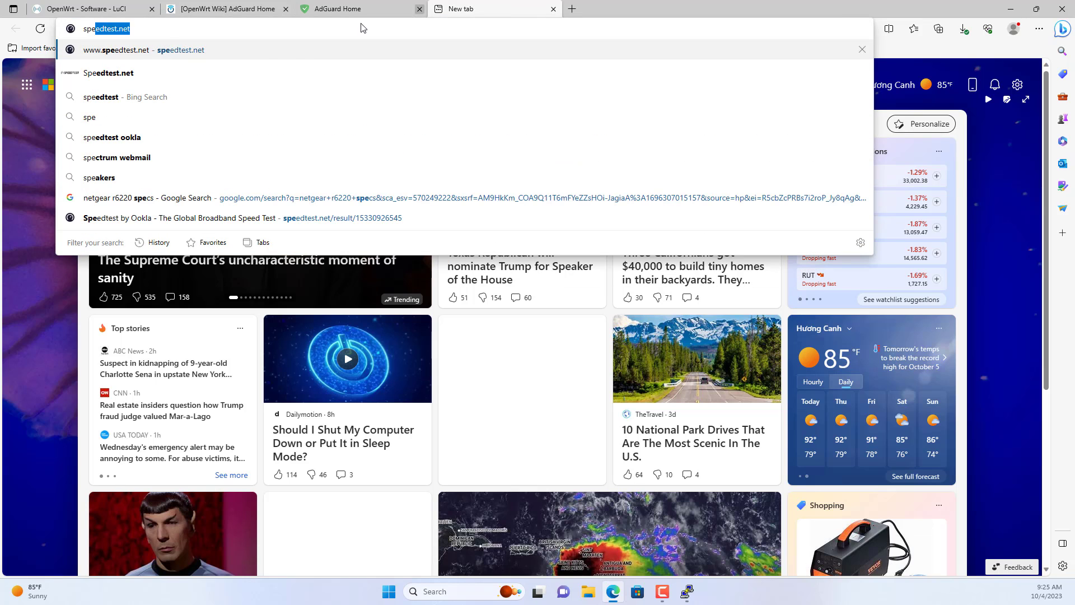
pyautogui.click(247, 54)
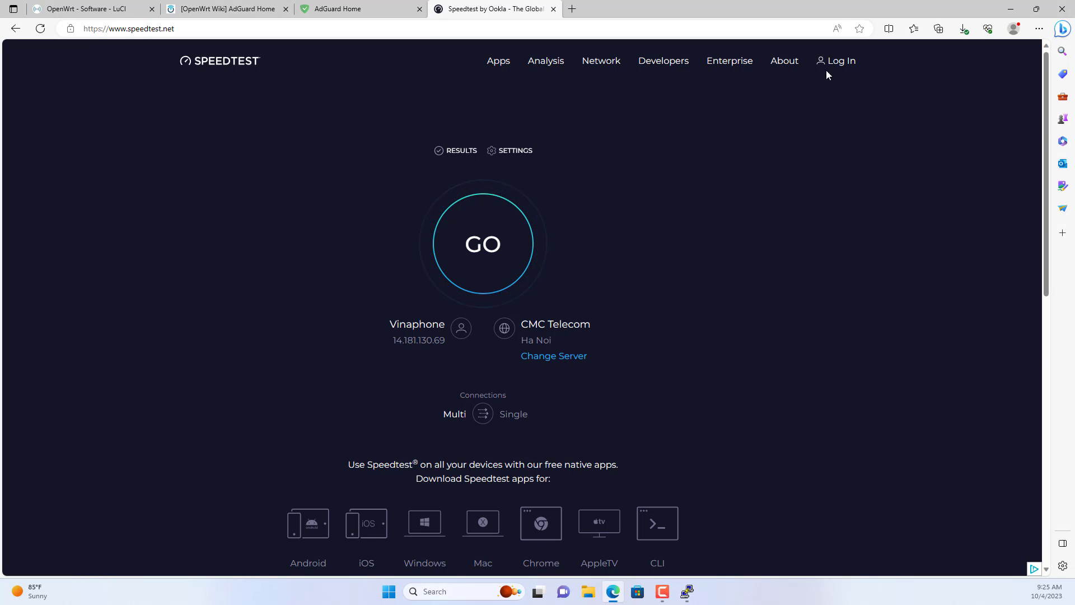
# Refresh the AdGuard Home dashboard statistics and go to Filters > Blocked services.
pyautogui.click(378, 9)
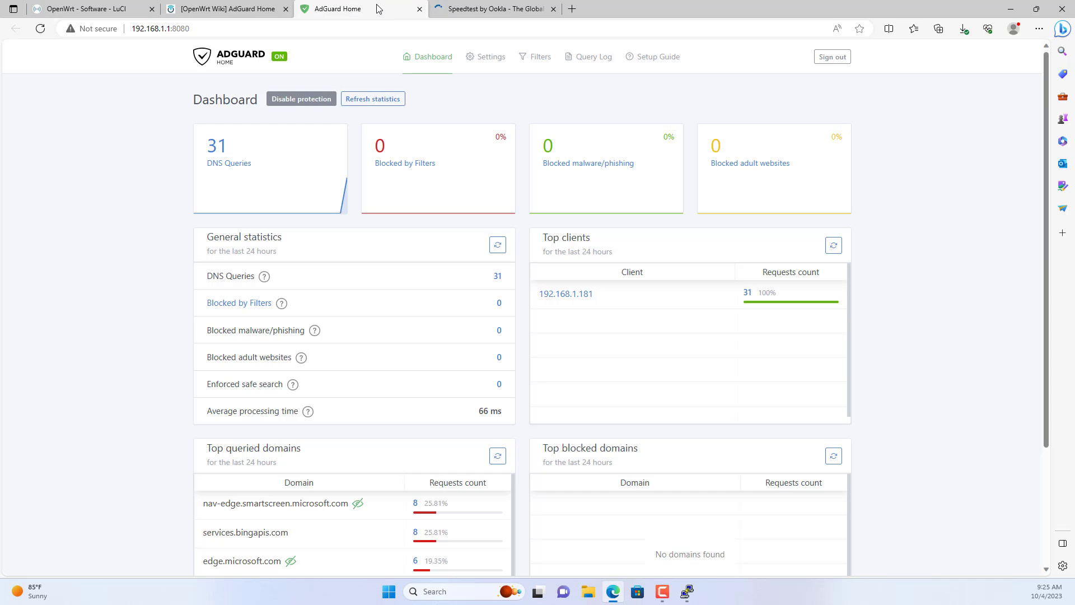
pyautogui.click(361, 100)
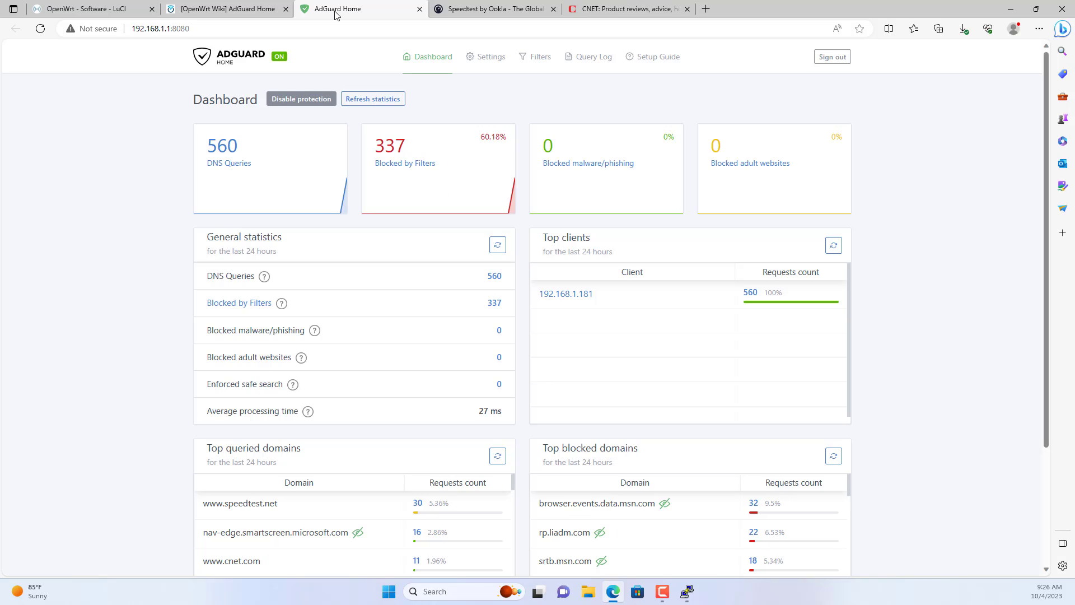
pyautogui.click(543, 66)
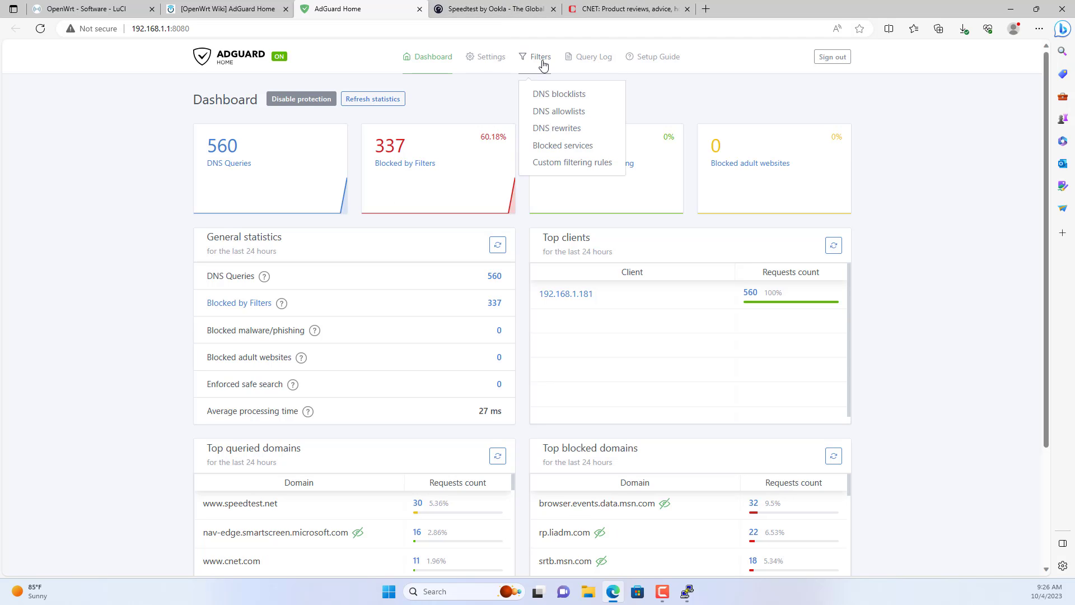
pyautogui.click(560, 147)
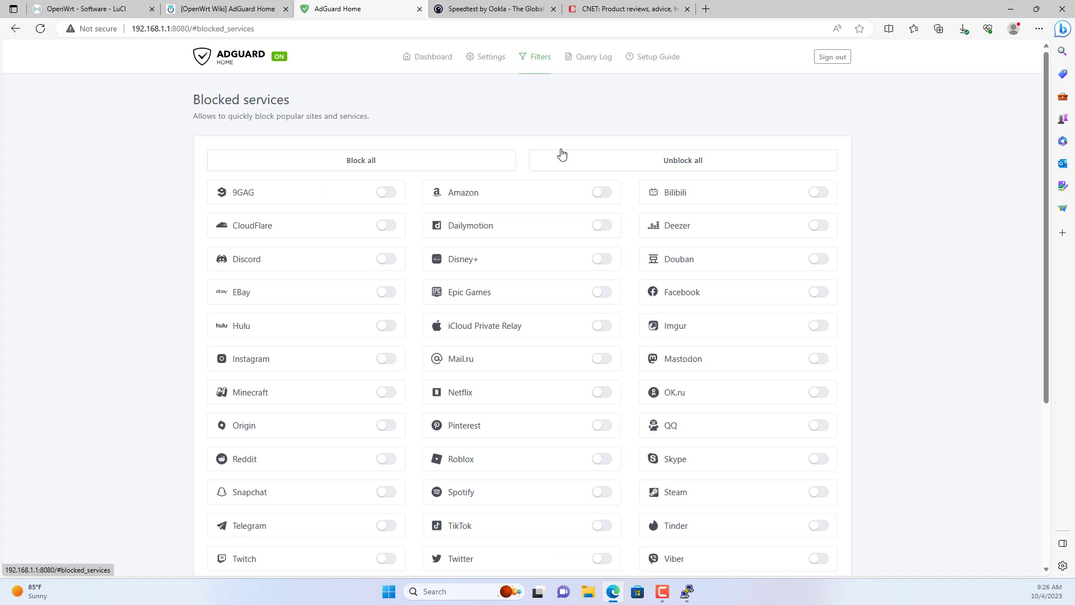
# Close the Speedtest and CNET tabs, then switch on Facebook blocking and save.
pyautogui.click(553, 9)
pyautogui.click(552, 9)
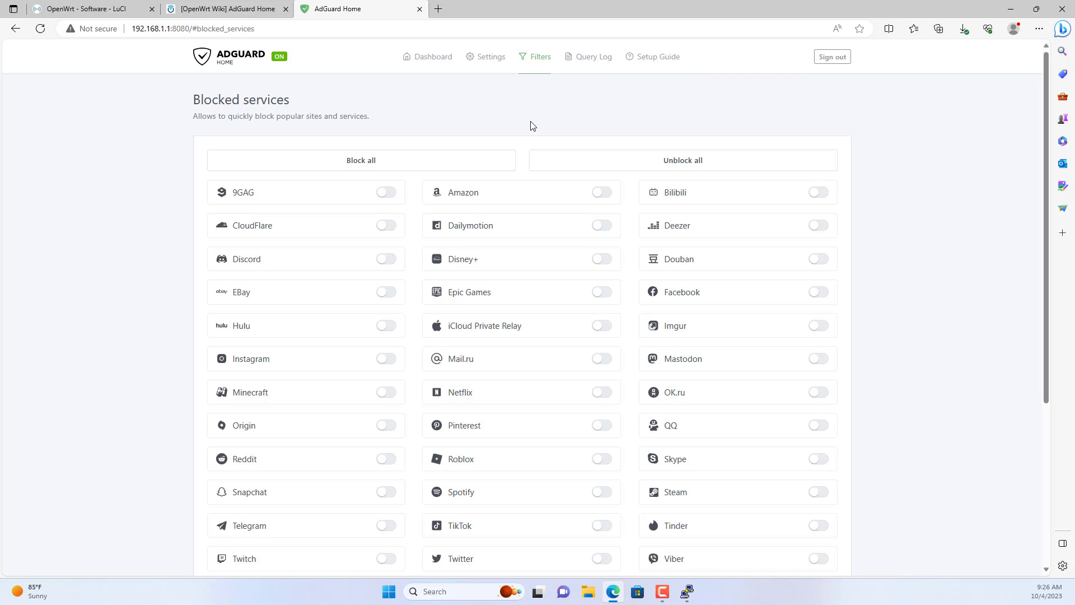
pyautogui.scroll(-3, 532, 126)
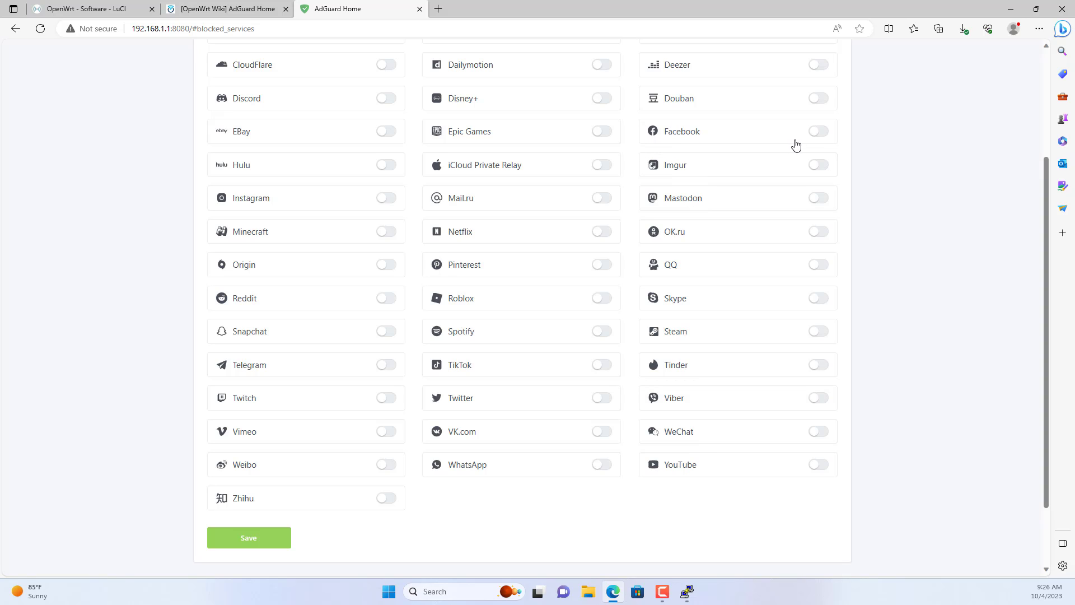
pyautogui.click(827, 137)
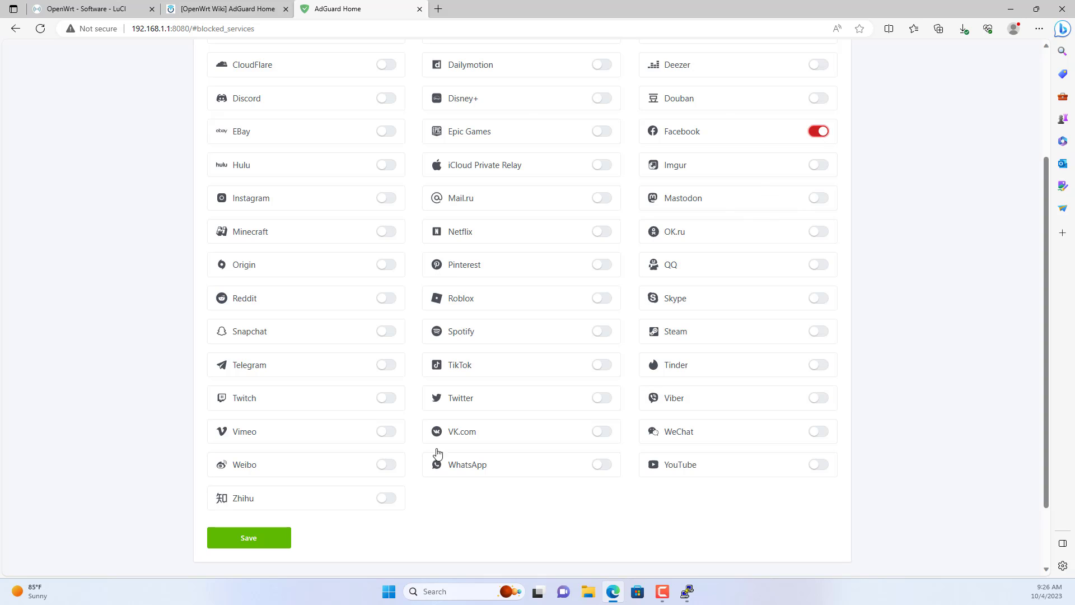
pyautogui.click(248, 541)
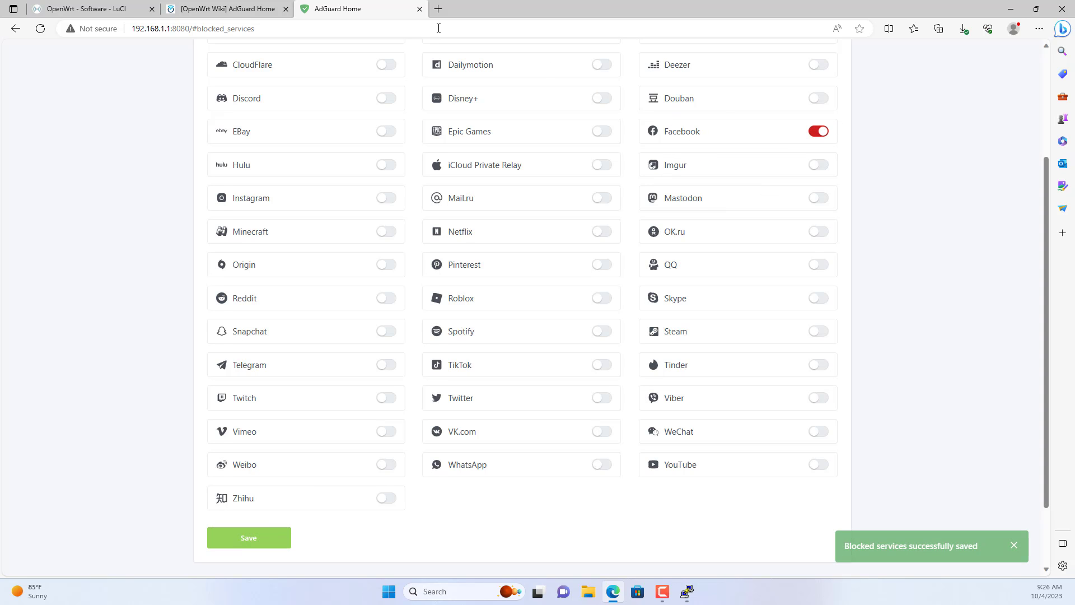
# Go to facebook.com in a new tab and see the DNS 'can't reach this page' error.
pyautogui.click(438, 9)
pyautogui.click(436, 30)
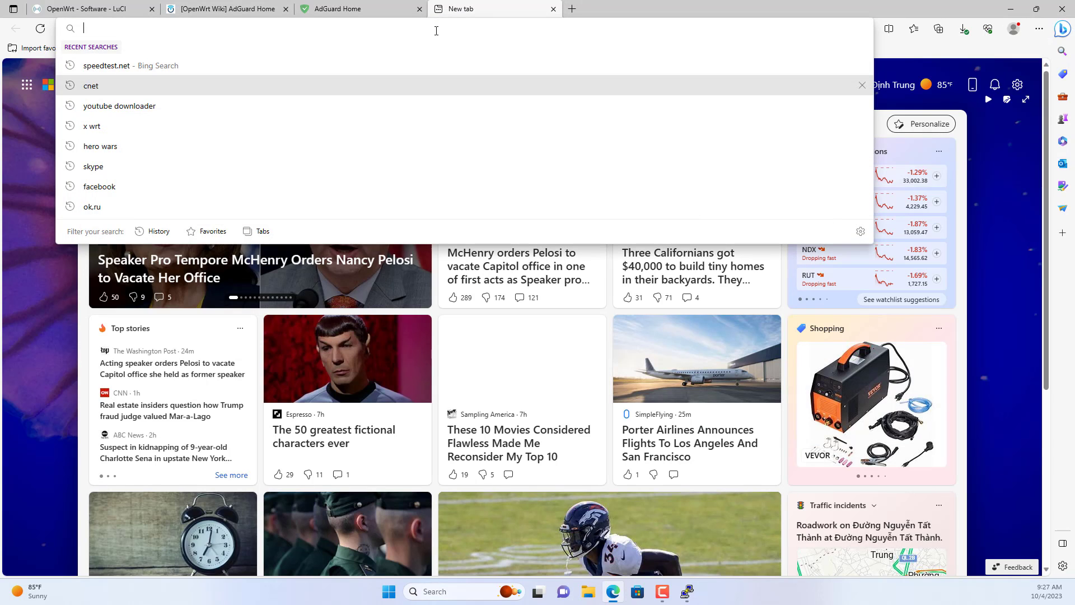
pyautogui.write('fac')
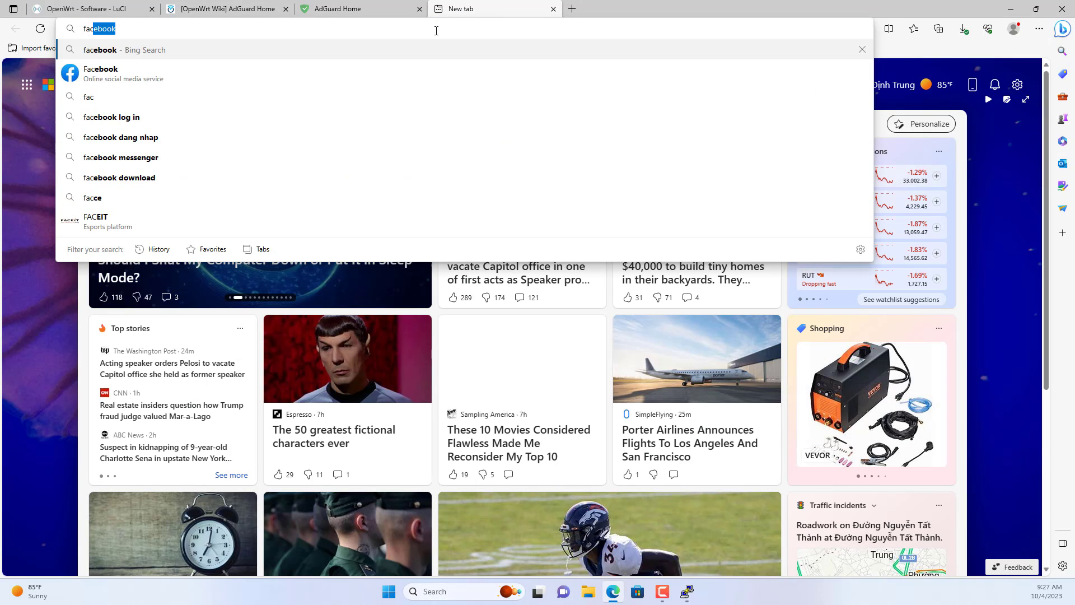
pyautogui.write('ebook.com')
pyautogui.press('Return')
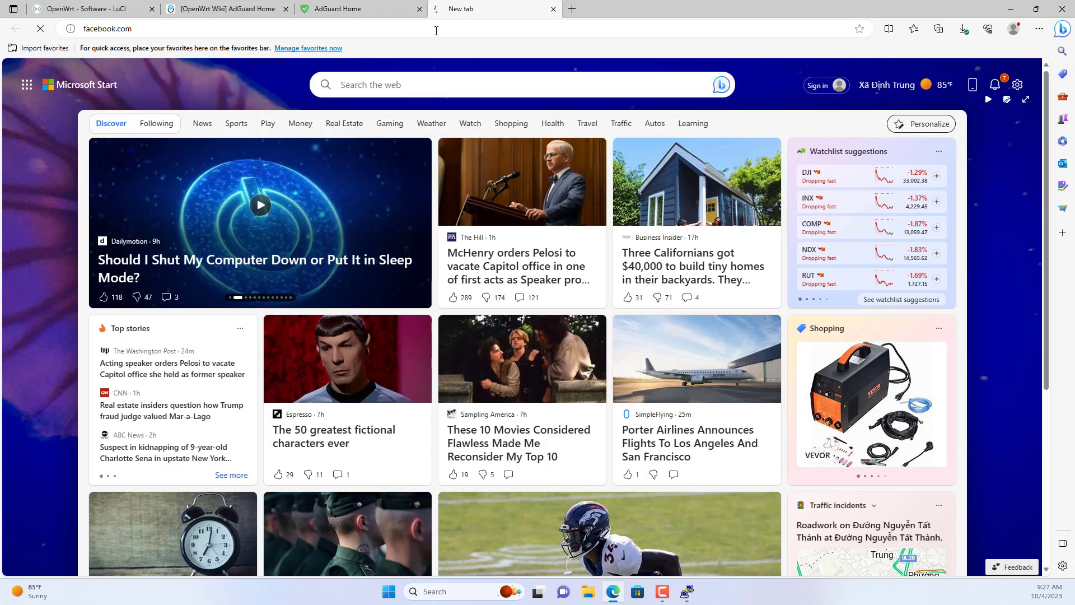
pyautogui.moveTo(357, 190); pyautogui.dragTo(559, 194)
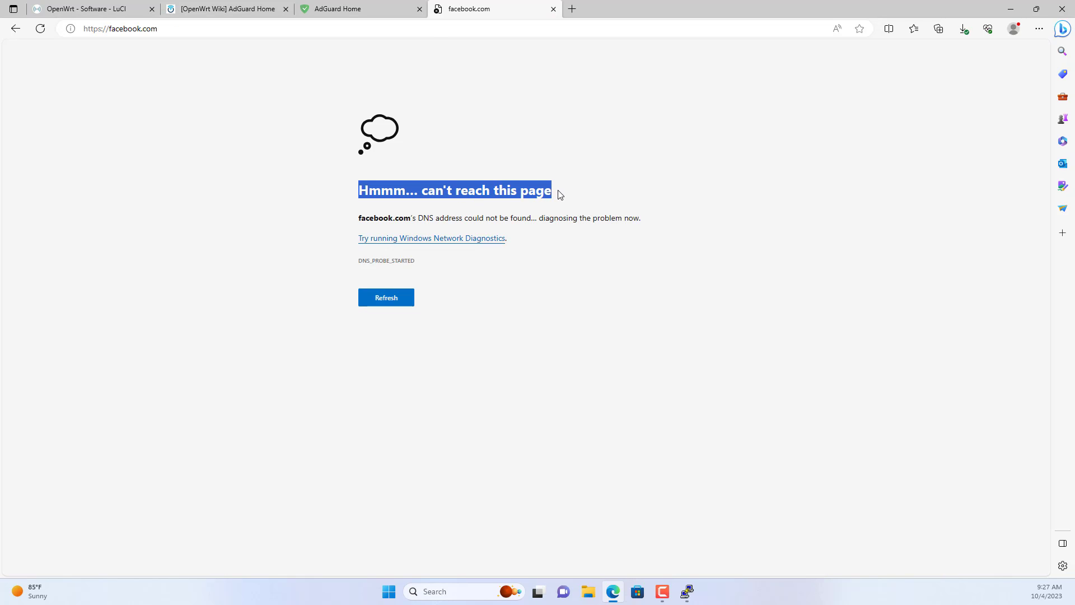
pyautogui.click(617, 187)
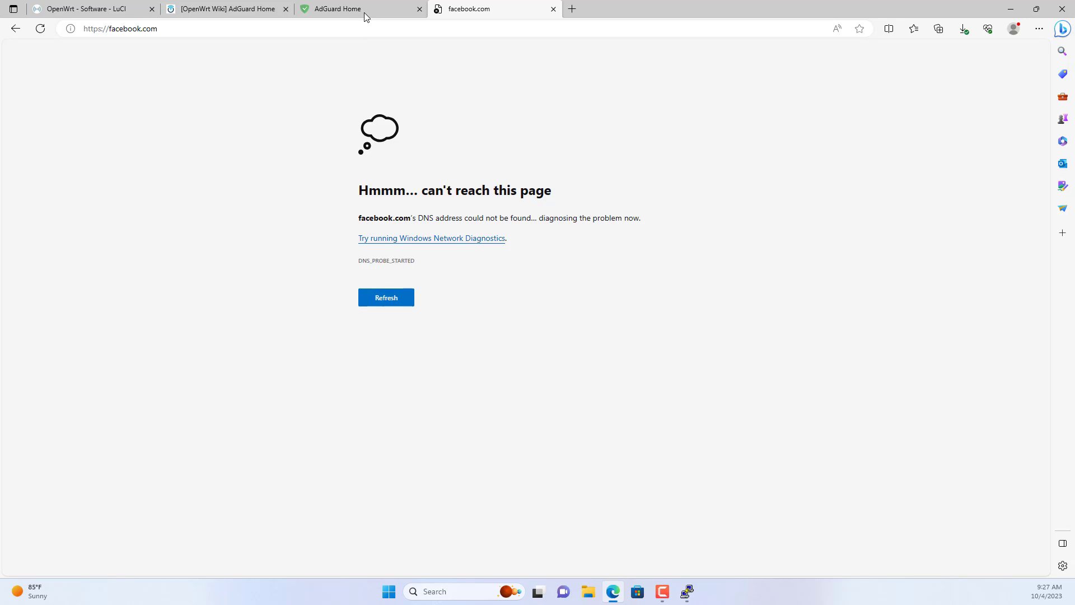
# Switch off Facebook blocking in AdGuard Home's Blocked services and save the list.
pyautogui.click(364, 10)
pyautogui.click(815, 139)
pyautogui.click(253, 539)
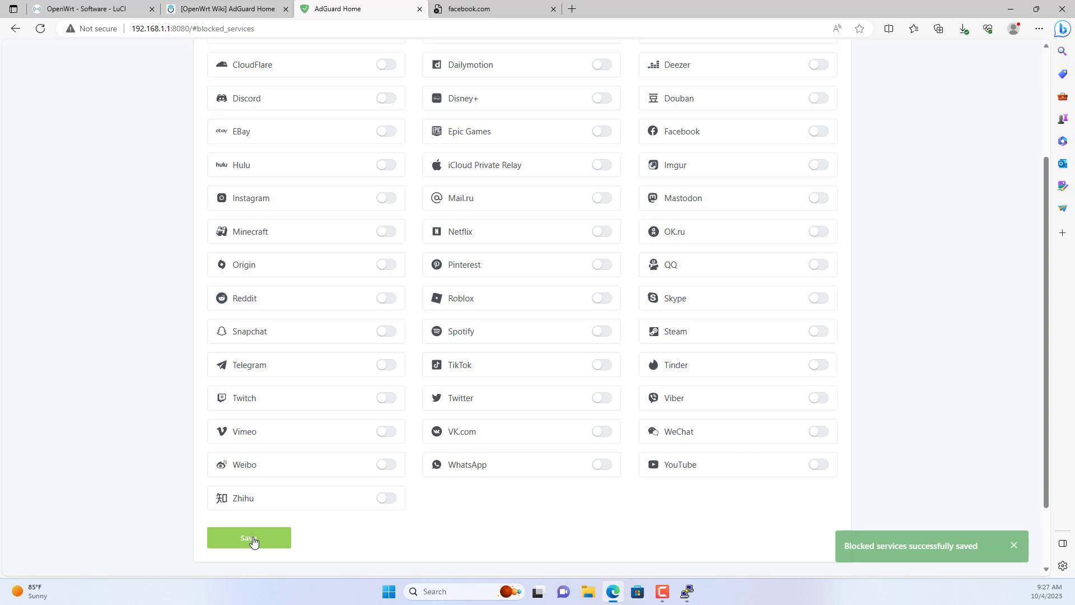
# Reload facebook.com to confirm it loads again, then close that tab.
pyautogui.click(480, 16)
pyautogui.click(396, 337)
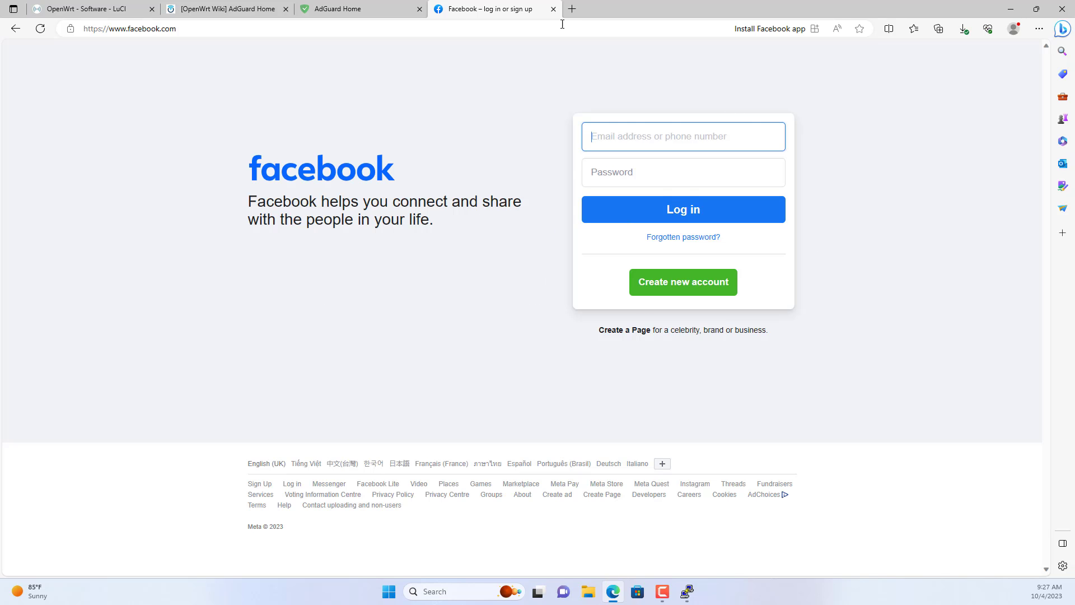
pyautogui.click(553, 9)
pyautogui.scroll(3, 936, 295)
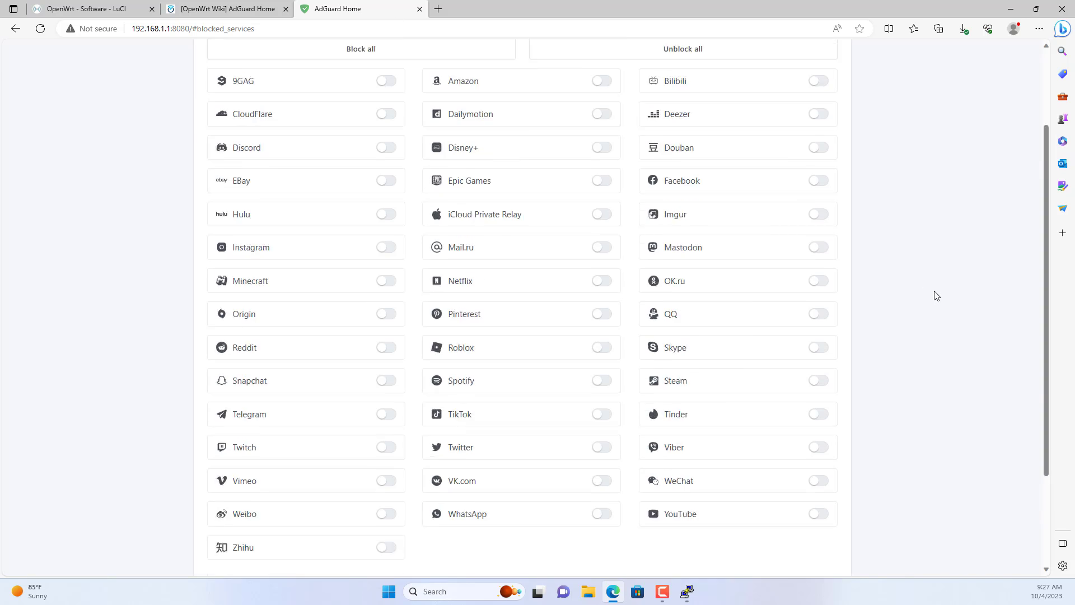
# Set Query logs retention to 24 hours in General settings, then save and confirm the change.
pyautogui.moveTo(504, 66)
pyautogui.click(502, 94)
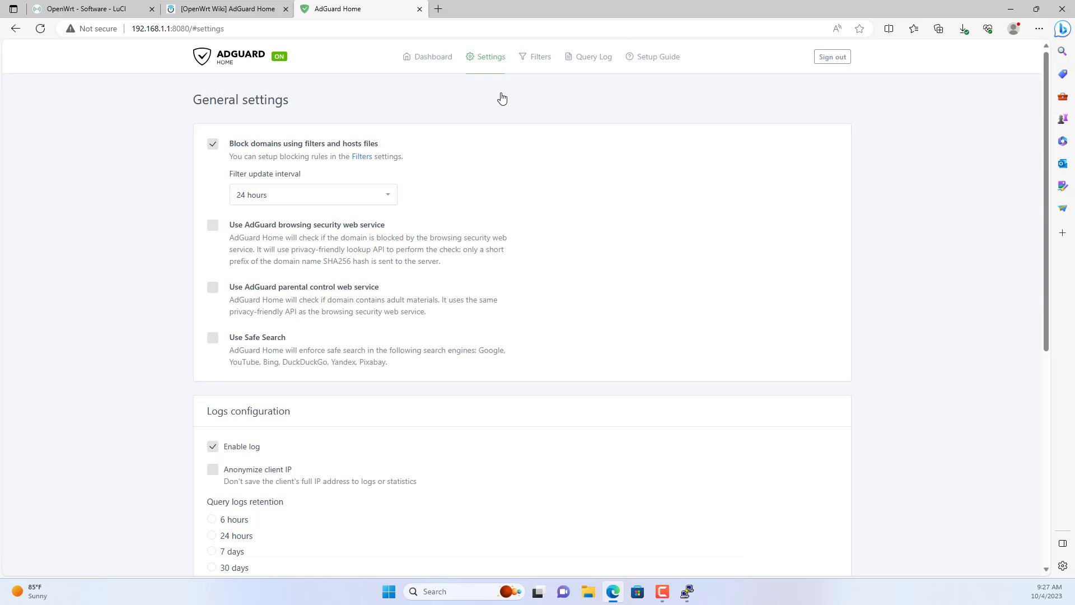
pyautogui.scroll(-4, 465, 282)
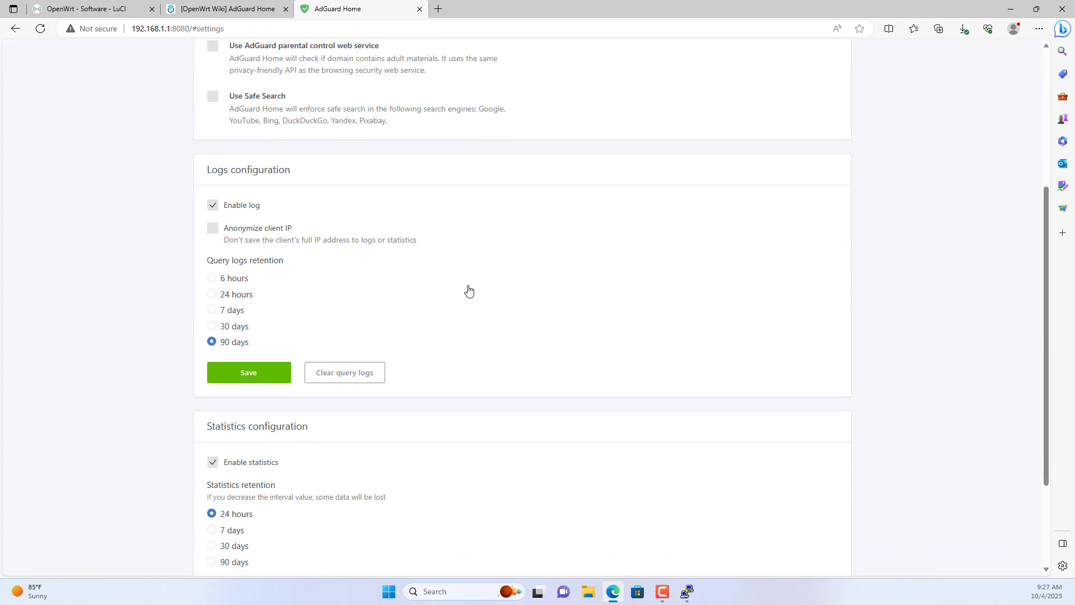
pyautogui.click(212, 295)
pyautogui.click(241, 373)
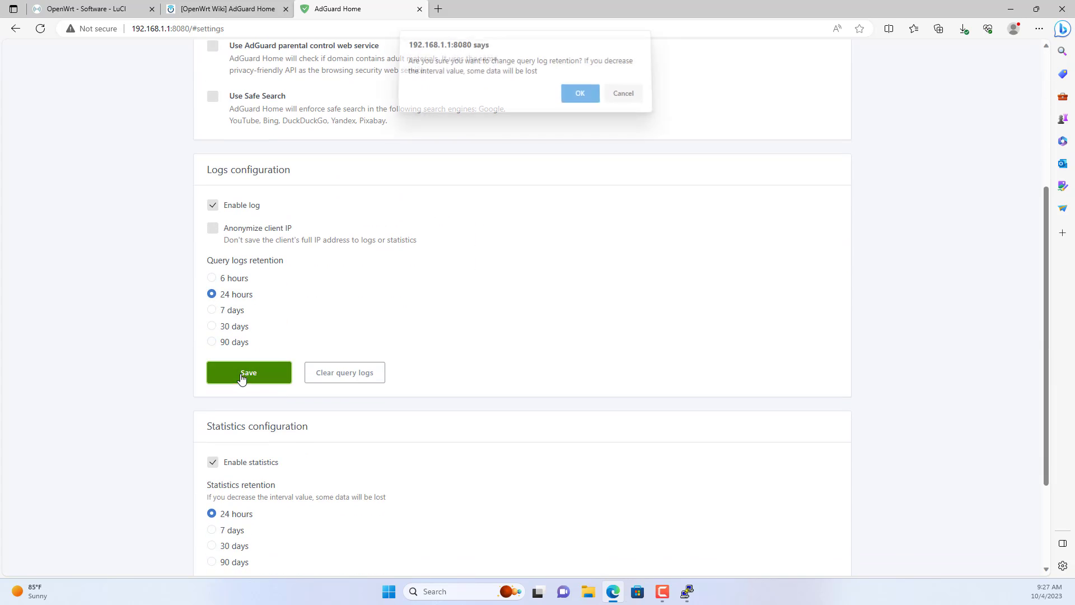
pyautogui.click(588, 98)
pyautogui.hotkey('alt', 'Left')
pyautogui.moveTo(547, 65)
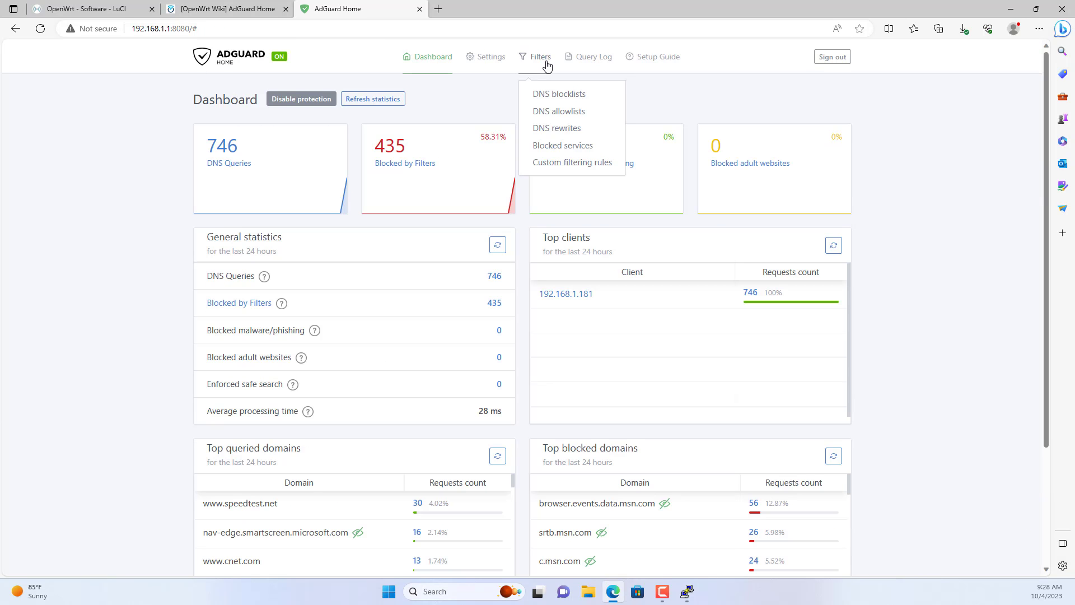